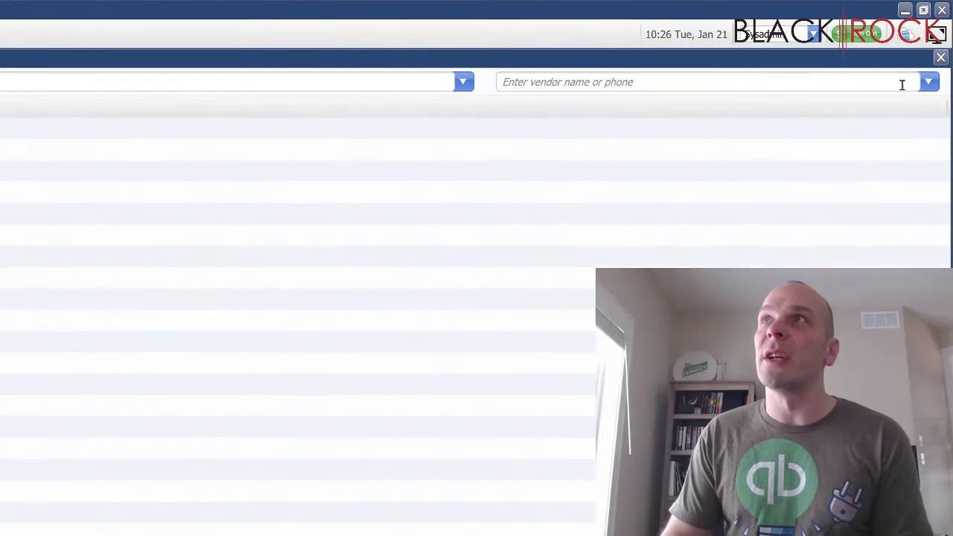
# Choose Sweet Merch as the voucher's vendor and agree to receive against its open purchase orders
pyautogui.click(927, 83)
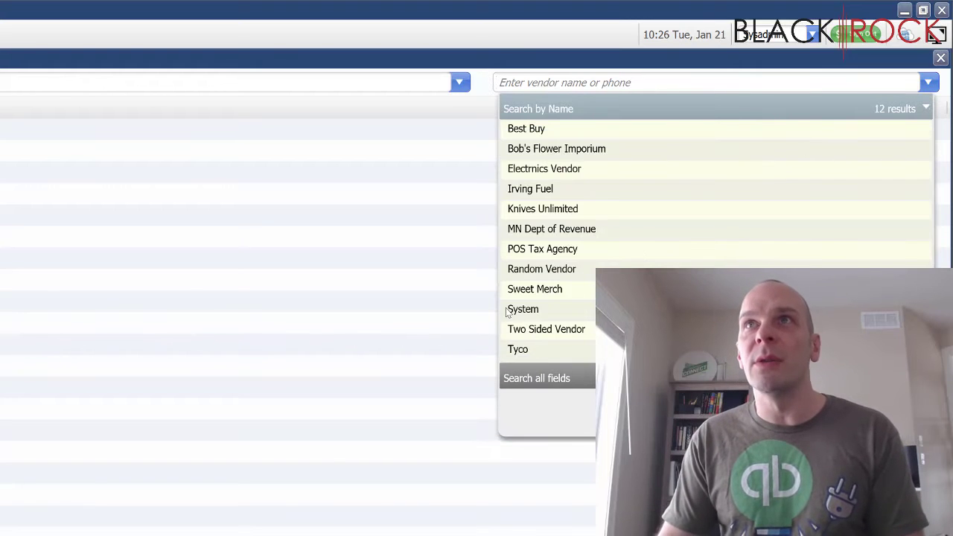
pyautogui.click(524, 290)
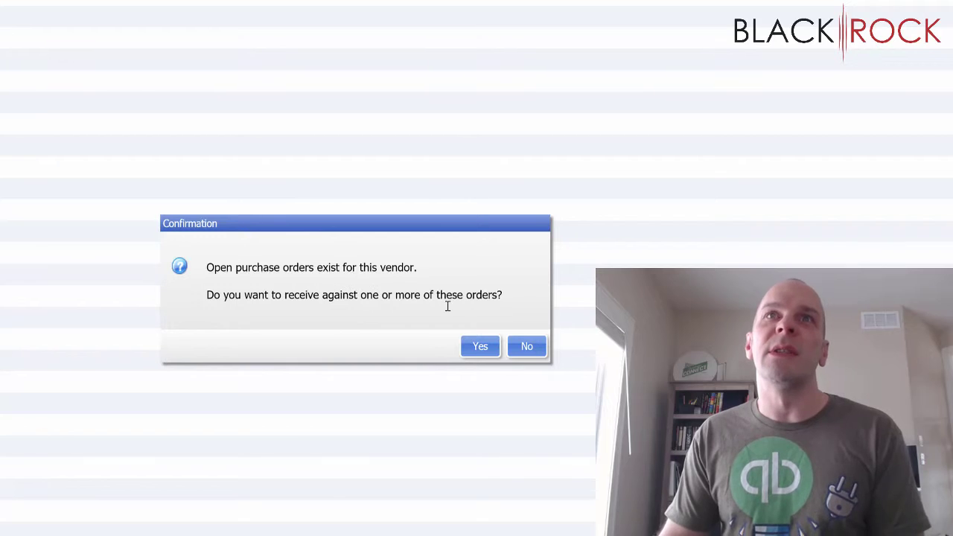
pyautogui.click(476, 346)
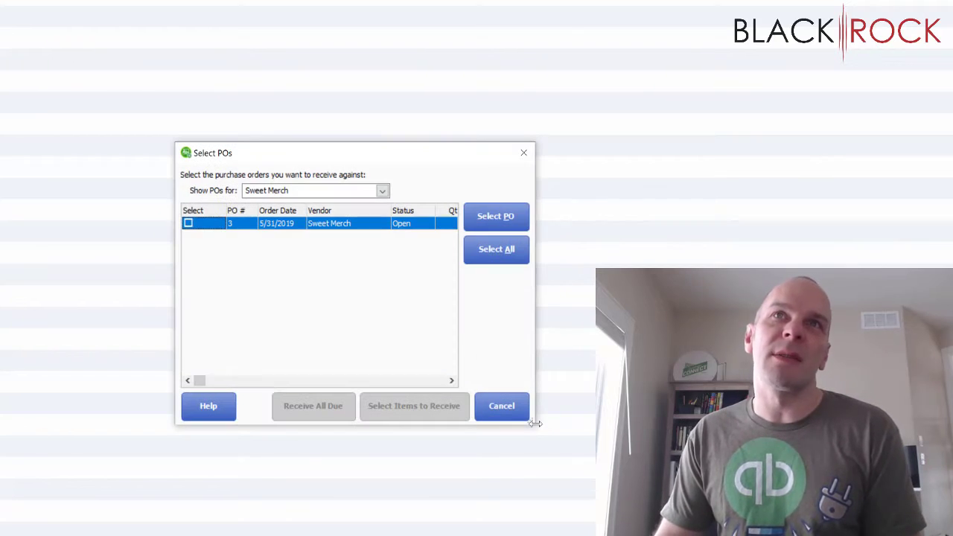
# Select Sweet Merch's open purchase order dated 5/31/2019 and receive all items due on it
pyautogui.click(451, 380)
pyautogui.click(451, 381)
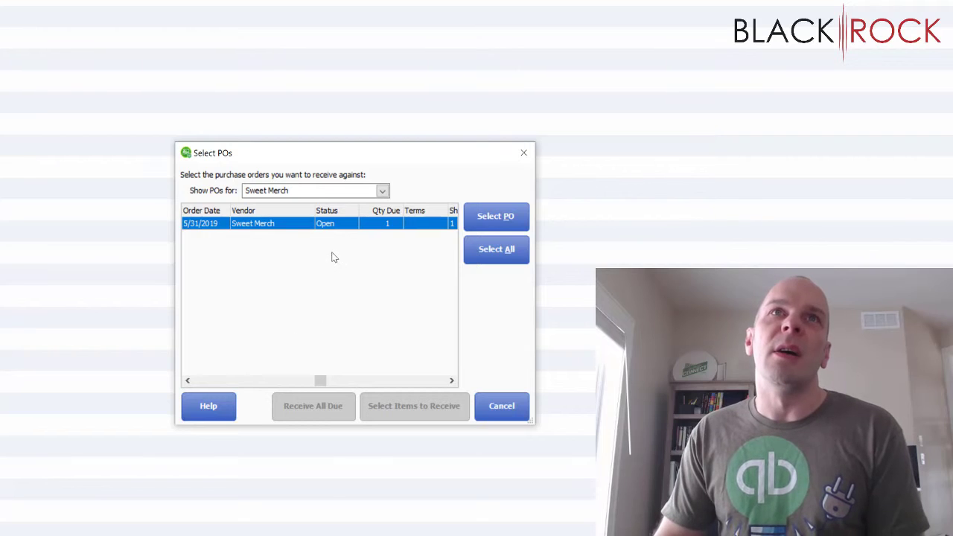
pyautogui.click(471, 216)
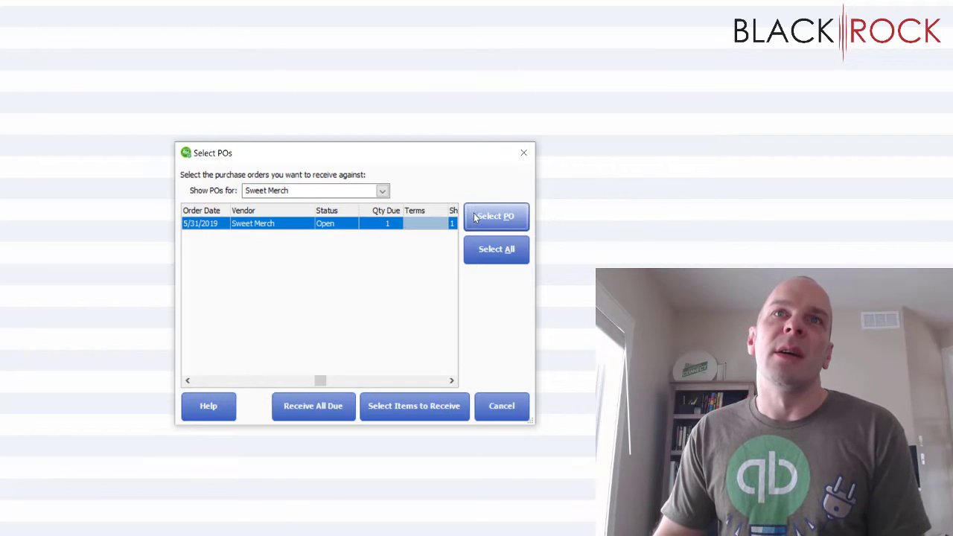
pyautogui.click(327, 405)
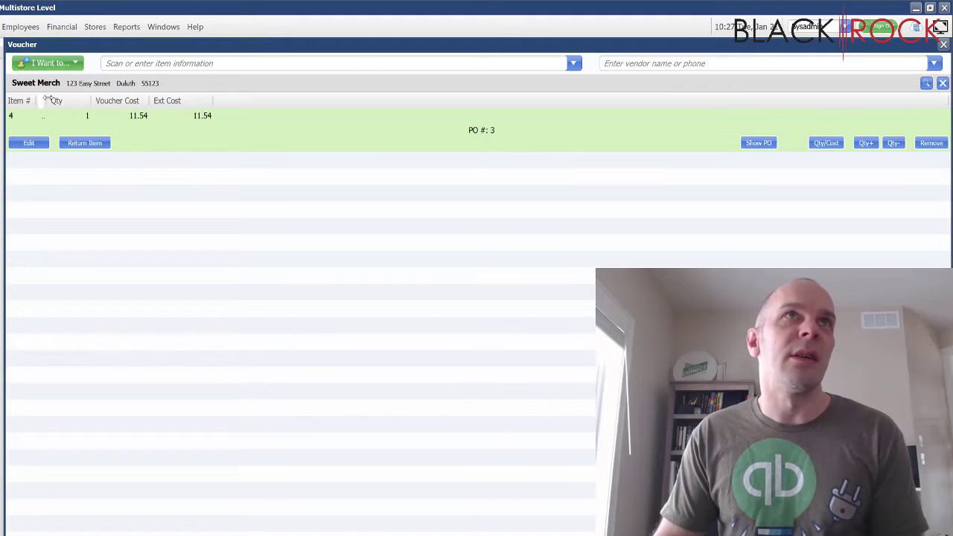
# Widen the voucher's Item column and add the Charm Necklace and Fuzzy Nightgown items to the voucher
pyautogui.moveTo(46, 100); pyautogui.dragTo(569, 97)
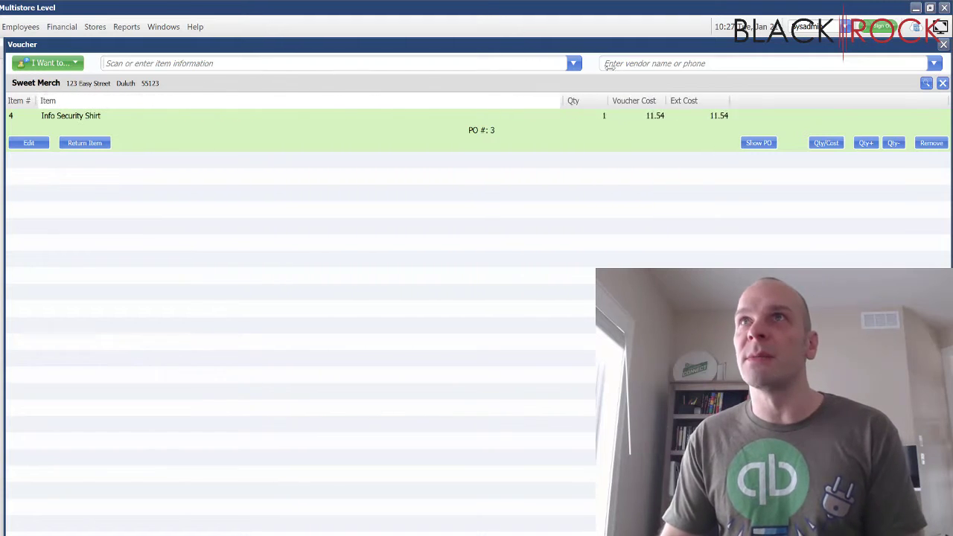
pyautogui.moveTo(609, 66); pyautogui.dragTo(770, 99)
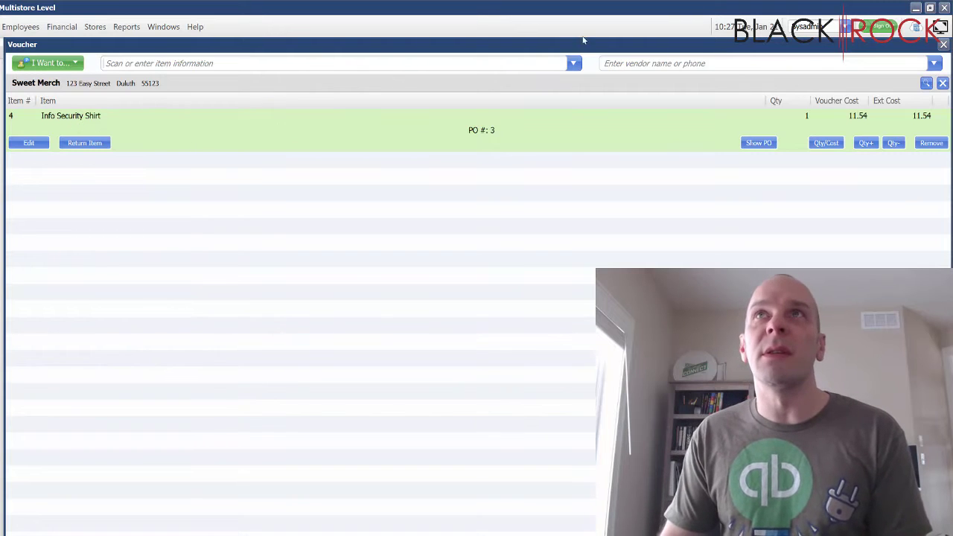
pyautogui.click(573, 64)
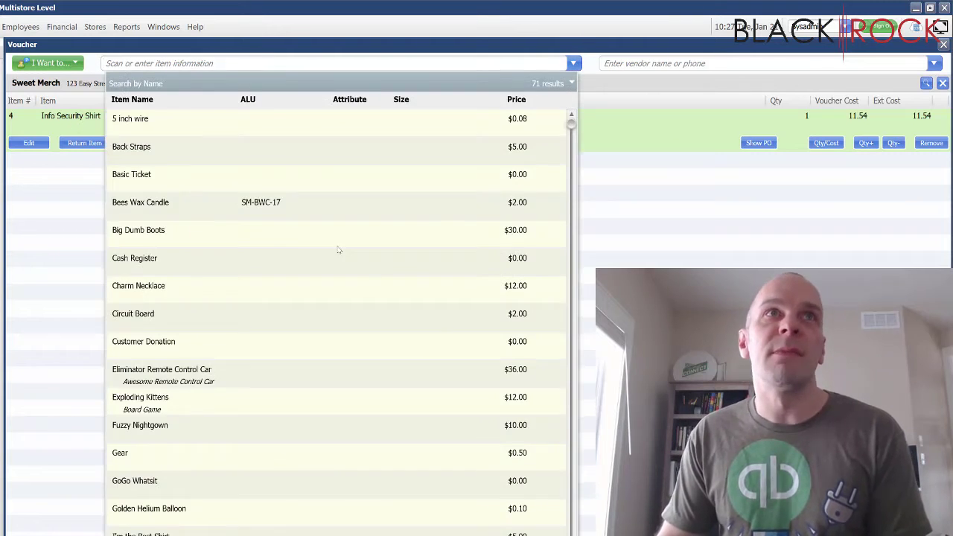
pyautogui.click(281, 292)
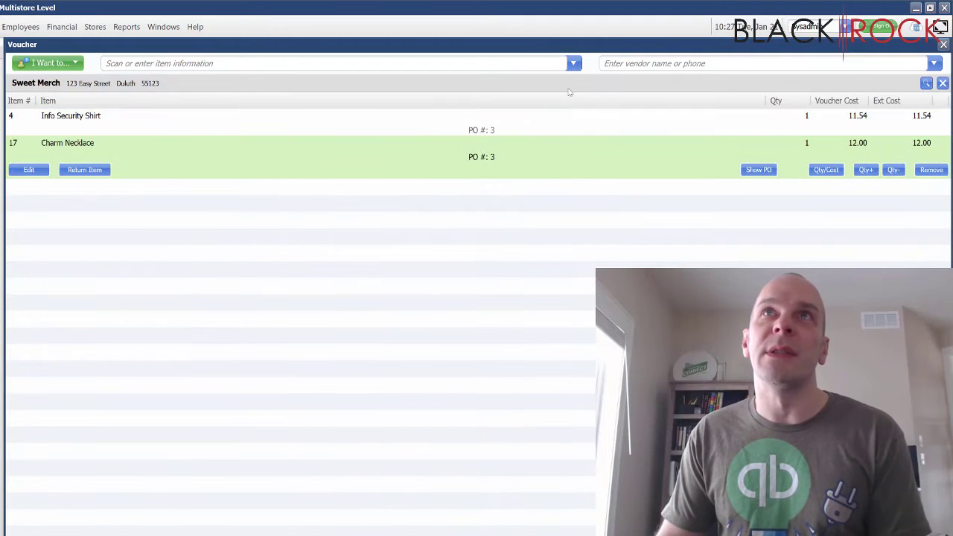
pyautogui.click(574, 64)
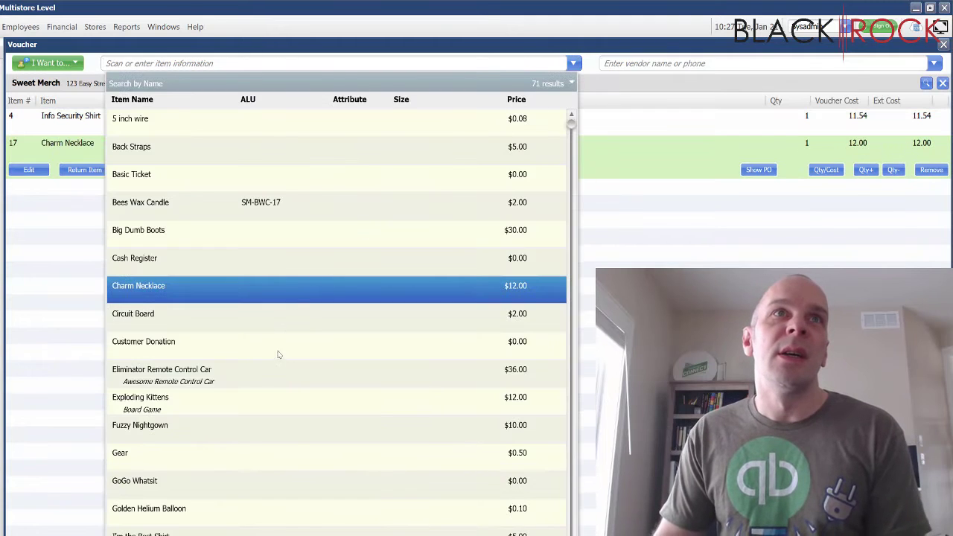
pyautogui.click(288, 434)
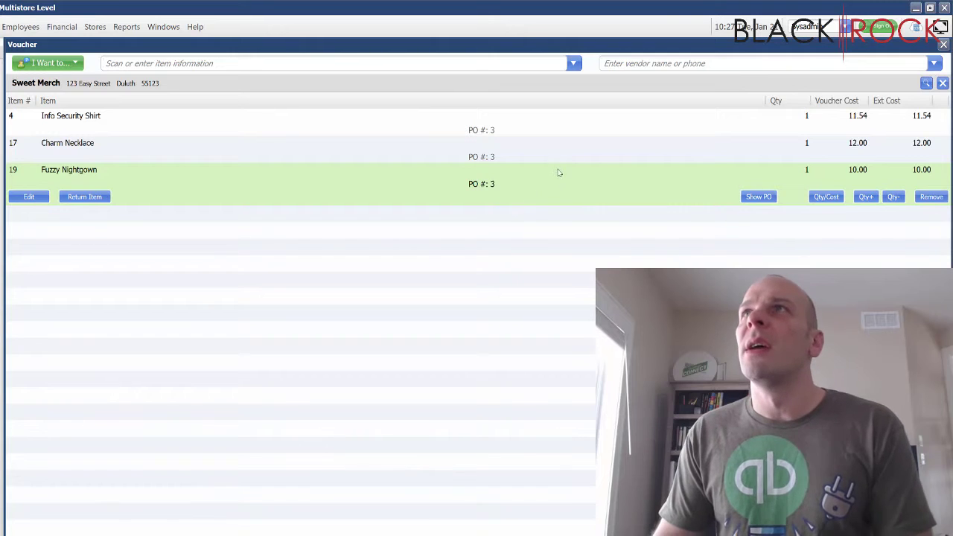
# Set the received quantities to 5 for Info Security Shirt, 7 for Charm Necklace and 10 for Fuzzy Nightgown
pyautogui.click(803, 117)
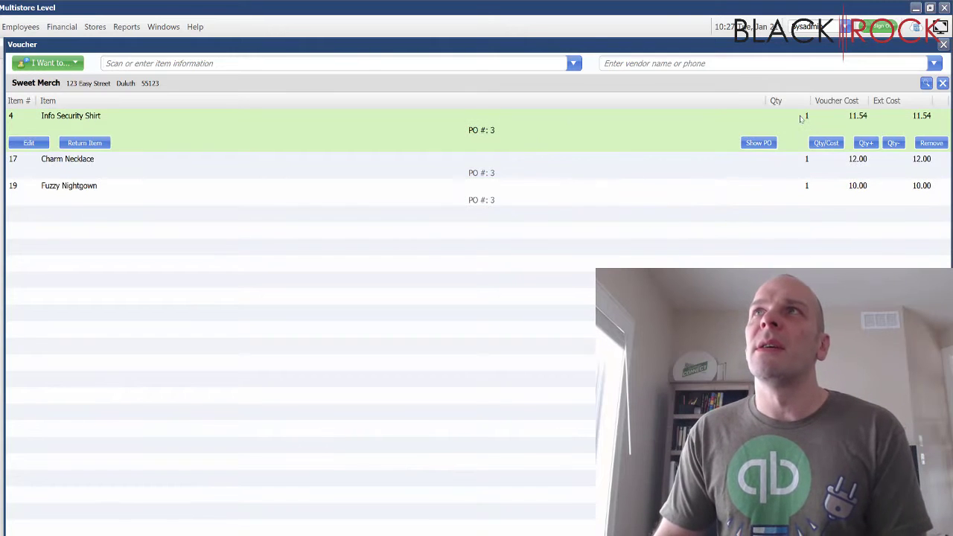
pyautogui.write('5')
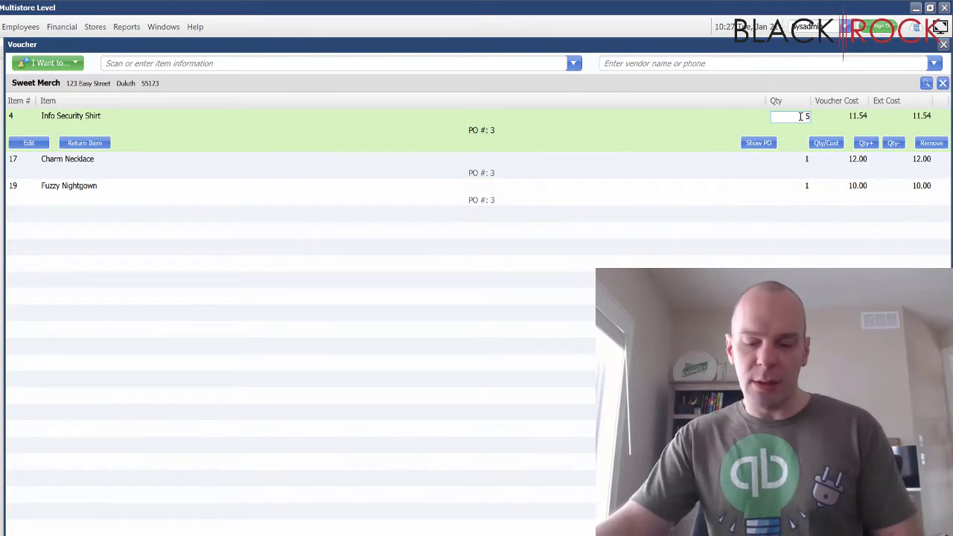
pyautogui.press('Return')
pyautogui.write('7')
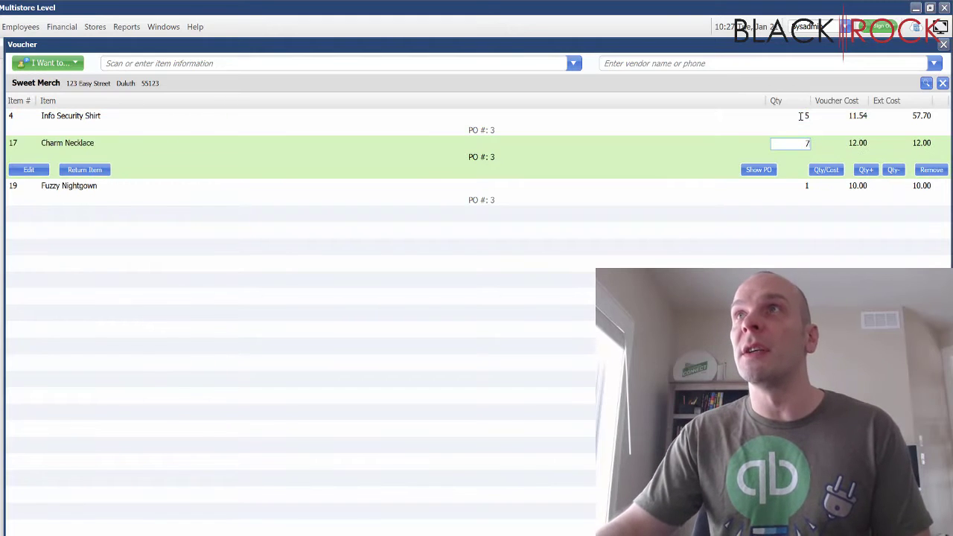
pyautogui.press('Return')
pyautogui.write('10')
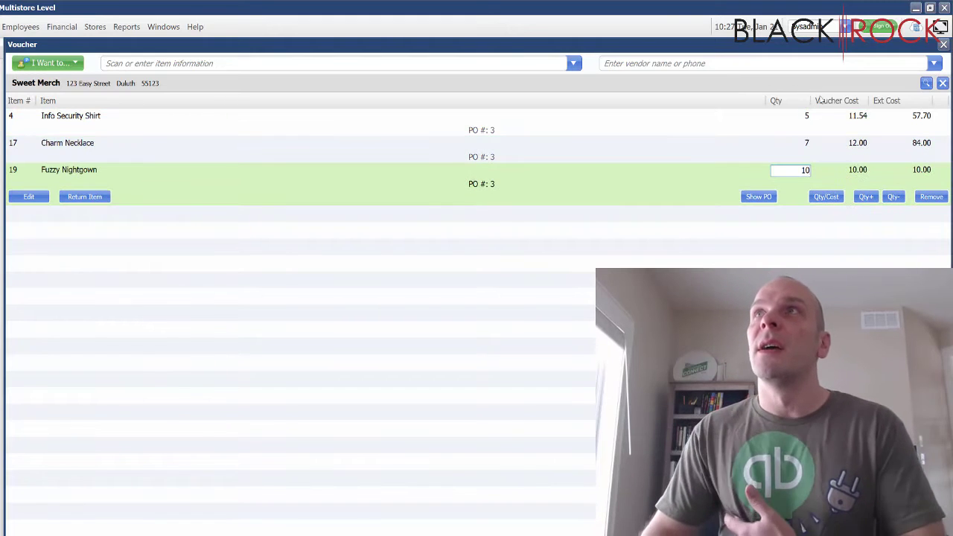
# Set the voucher costs to 13 for Info Security Shirt, 12.50 for Charm Necklace and 10.20 for Fuzzy Nightgown
pyautogui.click(846, 118)
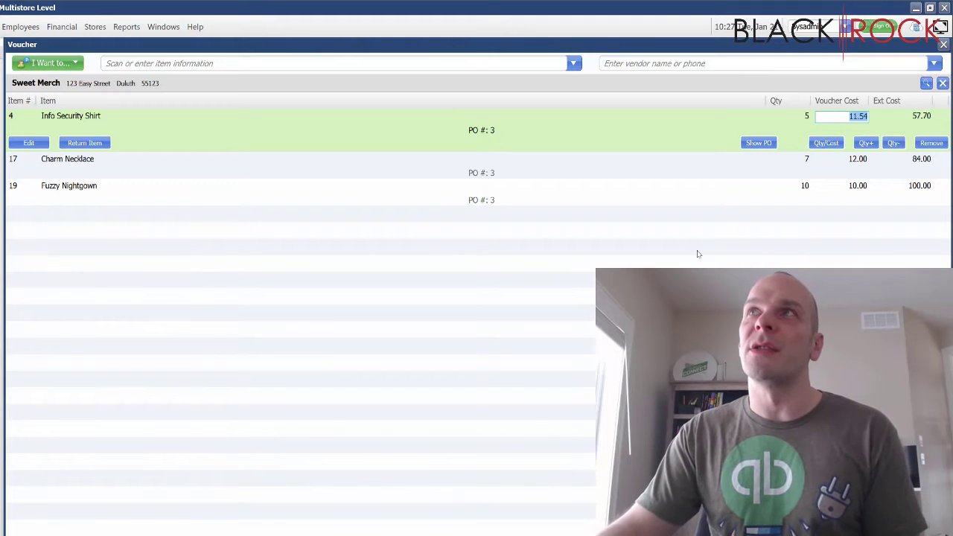
pyautogui.write('13')
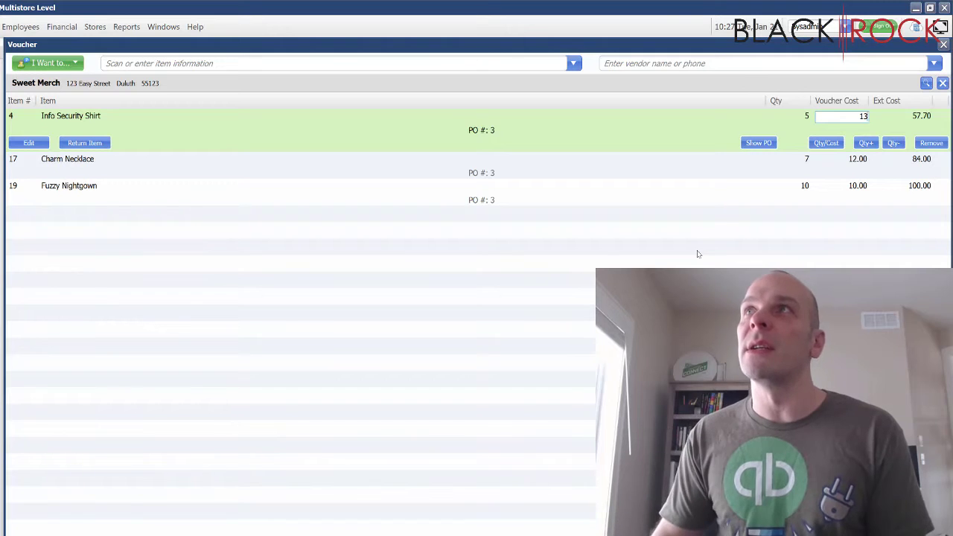
pyautogui.click(849, 164)
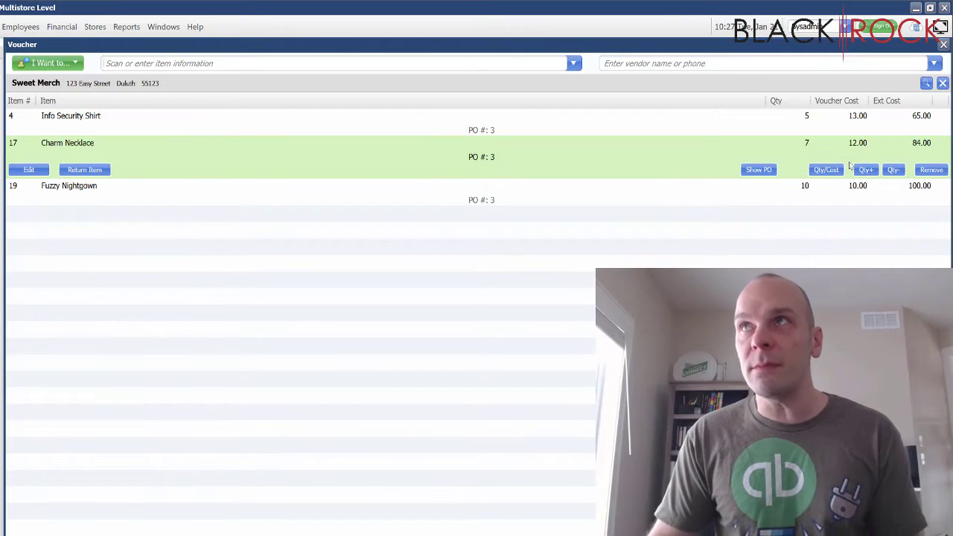
pyautogui.click(856, 144)
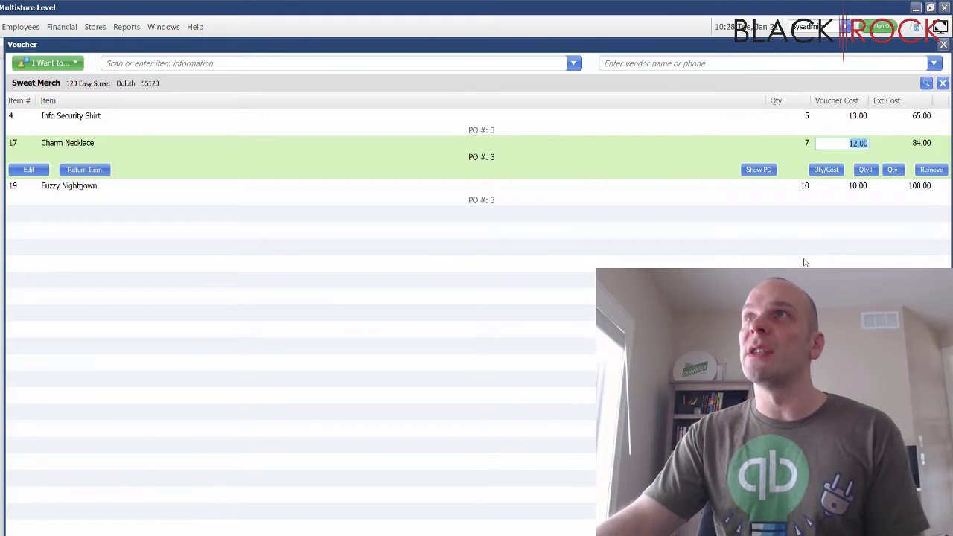
pyautogui.write('12.50')
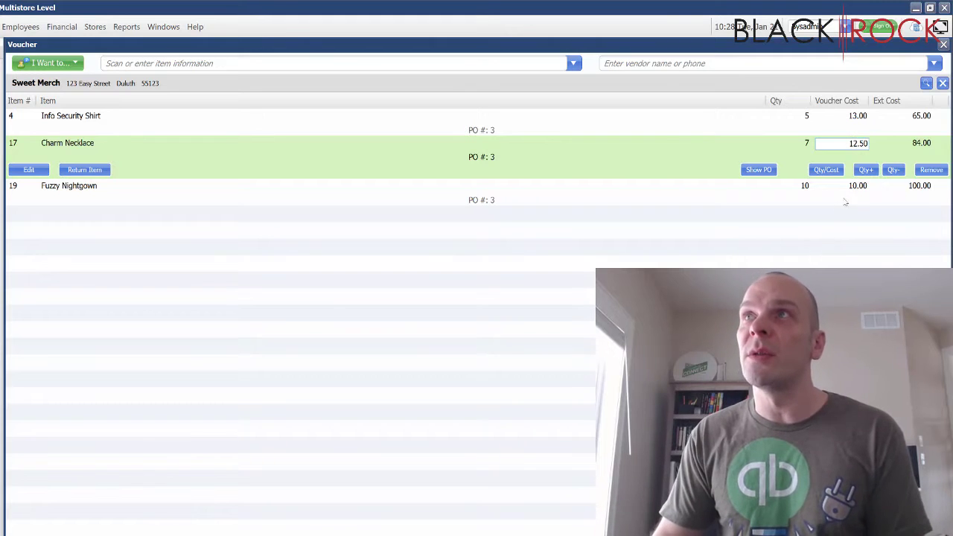
pyautogui.click(859, 185)
pyautogui.click(860, 172)
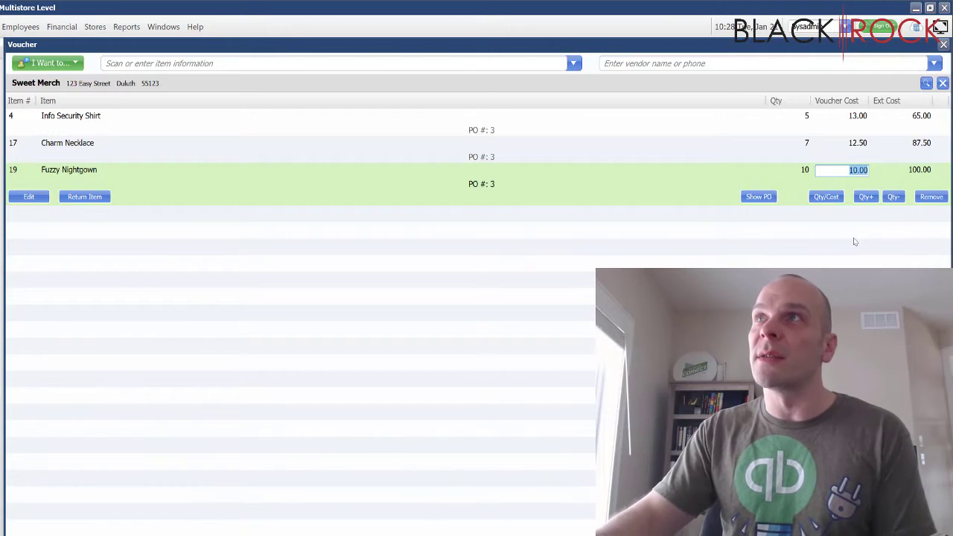
pyautogui.write('10.')
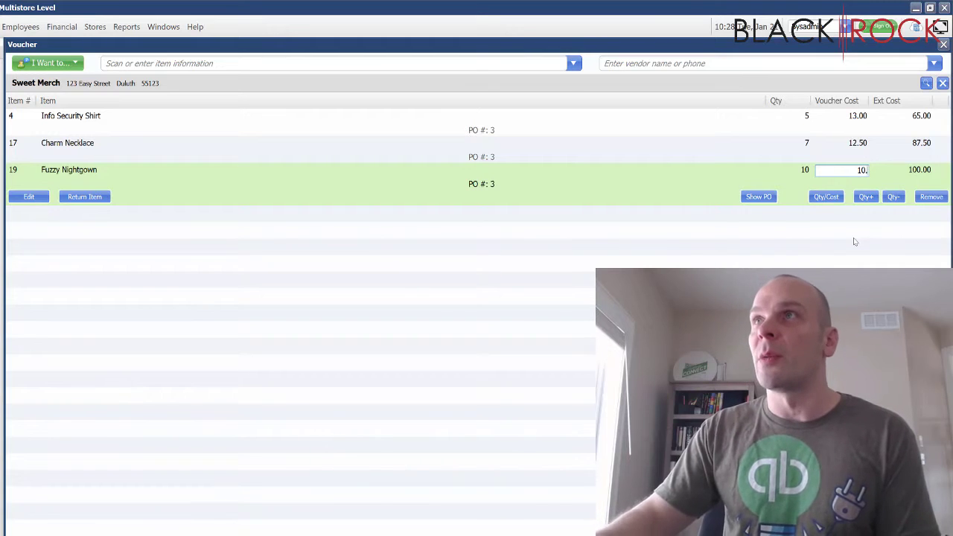
pyautogui.write('20')
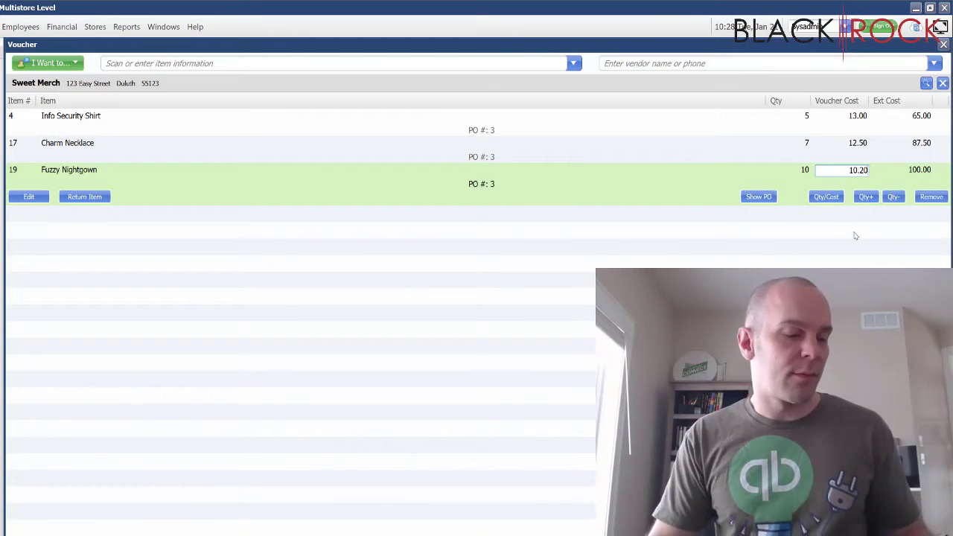
pyautogui.press('Tab')
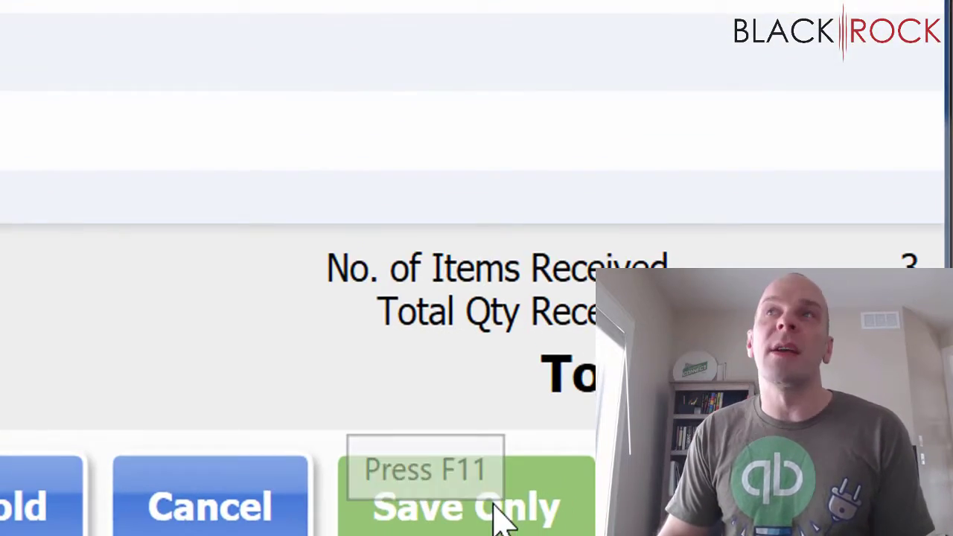
# Start saving the voucher without printing and choose to review and update the item prices first
pyautogui.click(496, 515)
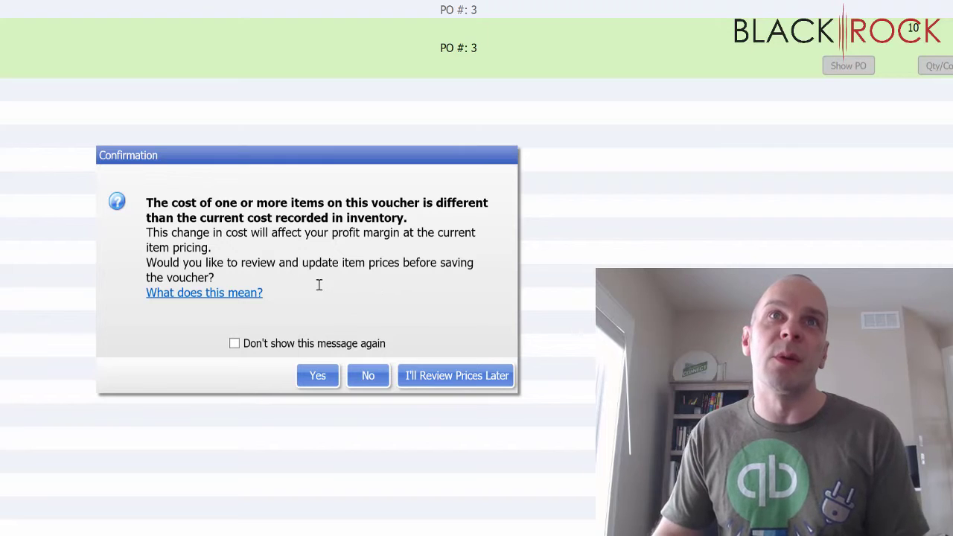
pyautogui.click(332, 374)
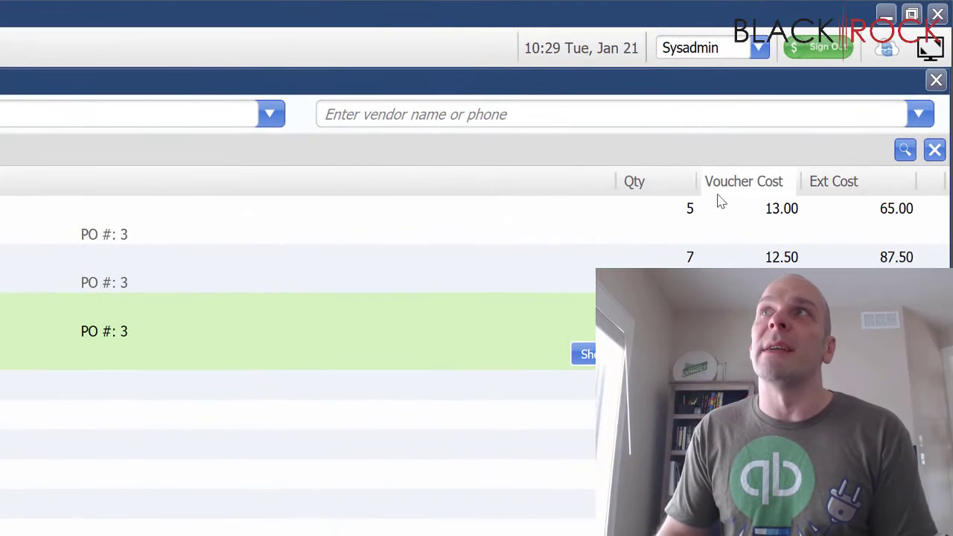
# Add the Regular Price column to the voucher's item list and narrow the Item column to fit it in view
pyautogui.rightClick(753, 190)
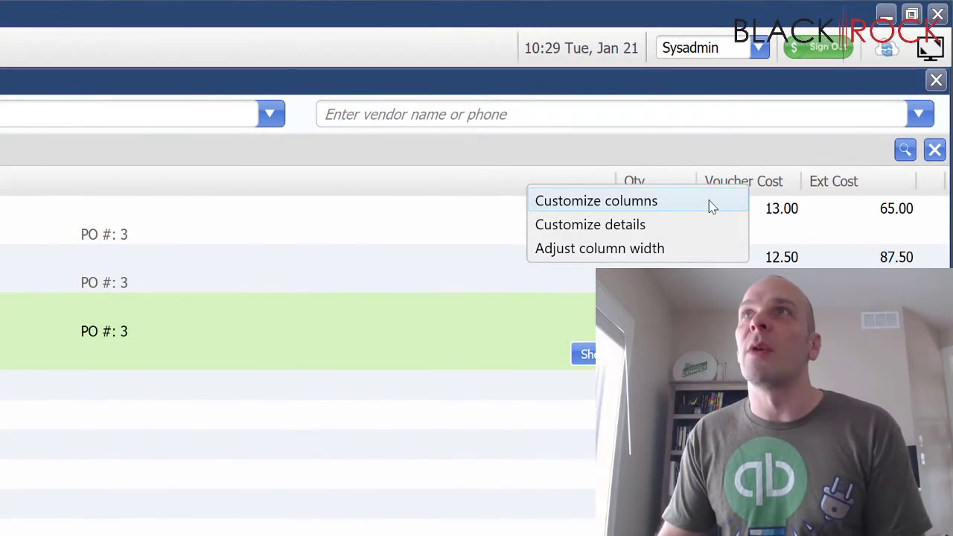
pyautogui.click(710, 206)
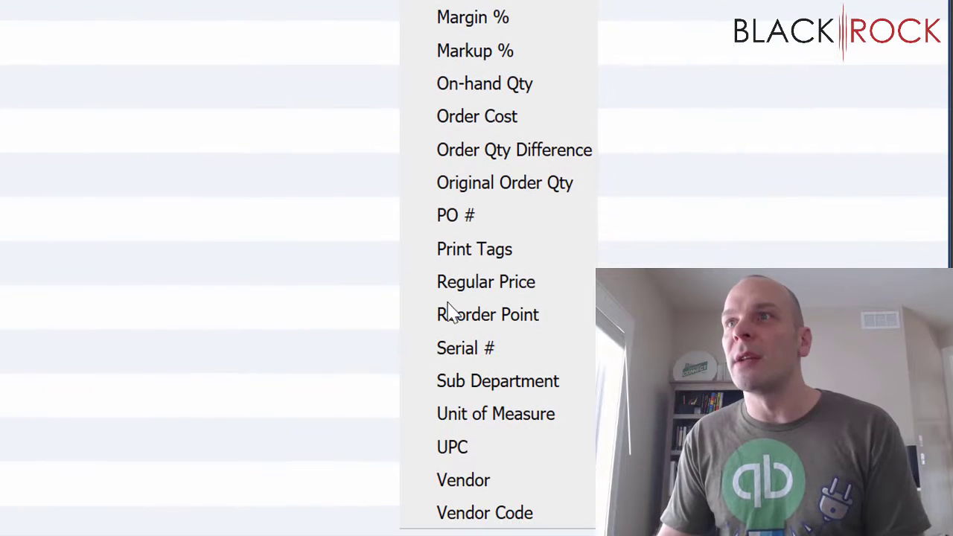
pyautogui.click(419, 289)
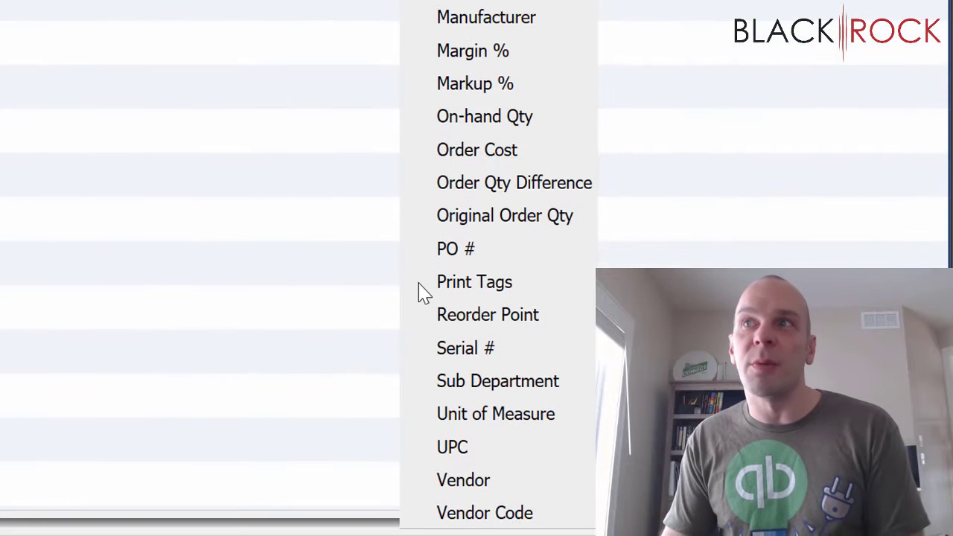
pyautogui.click(85, 89)
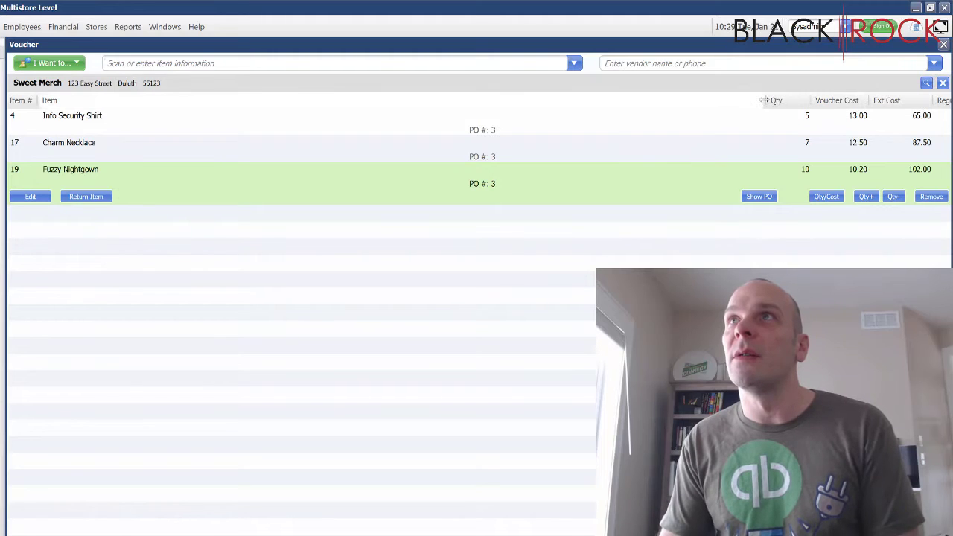
pyautogui.moveTo(758, 101); pyautogui.dragTo(683, 102)
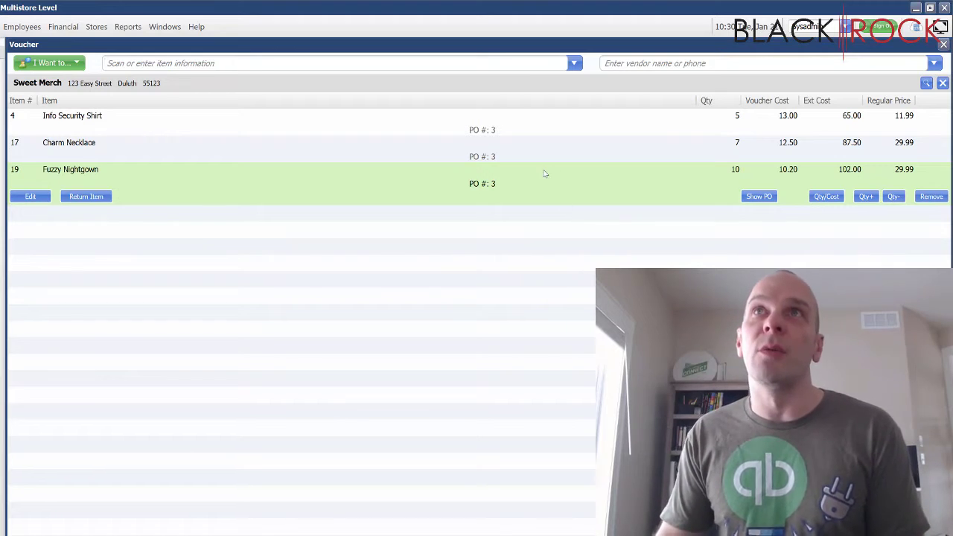
# Add the Department field to the detail line shown under each voucher item
pyautogui.rightClick(600, 100)
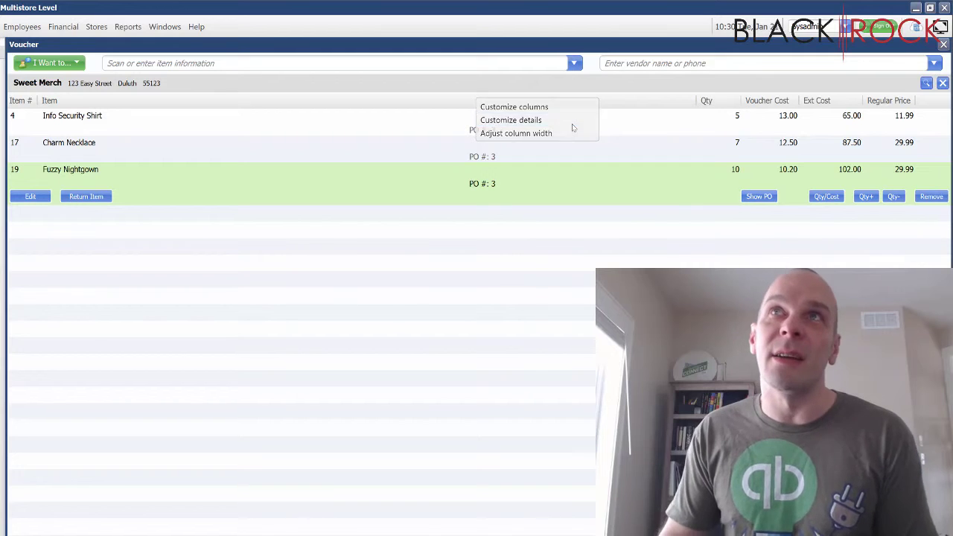
pyautogui.click(572, 125)
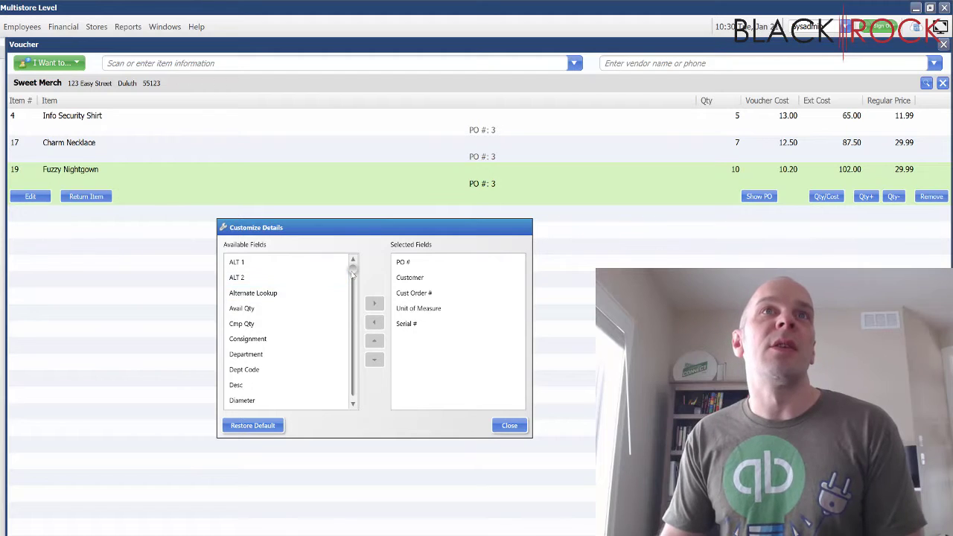
pyautogui.moveTo(353, 279); pyautogui.dragTo(355, 292)
pyautogui.click(309, 313)
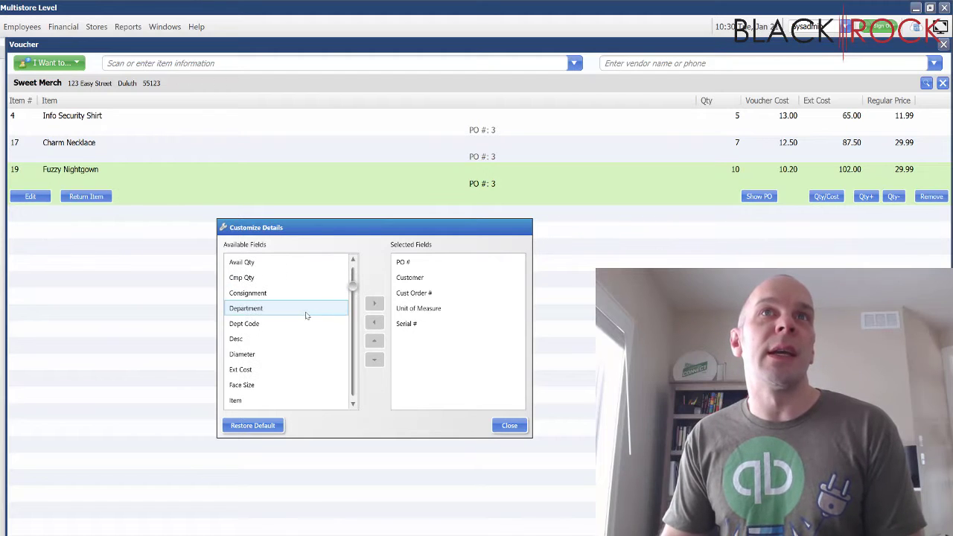
pyautogui.click(375, 305)
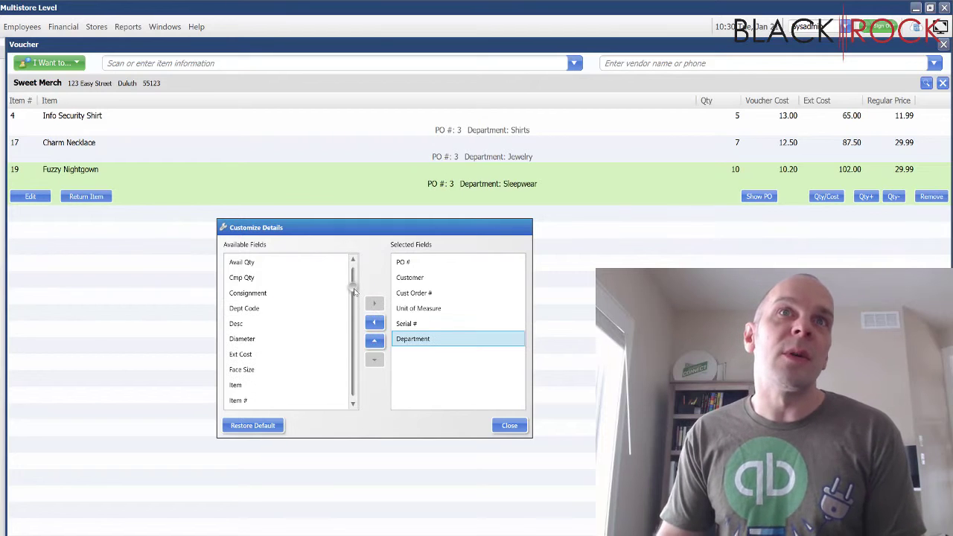
# Add the Margin % and Markup % fields to the voucher item details and close the customization
pyautogui.moveTo(354, 288); pyautogui.dragTo(358, 343)
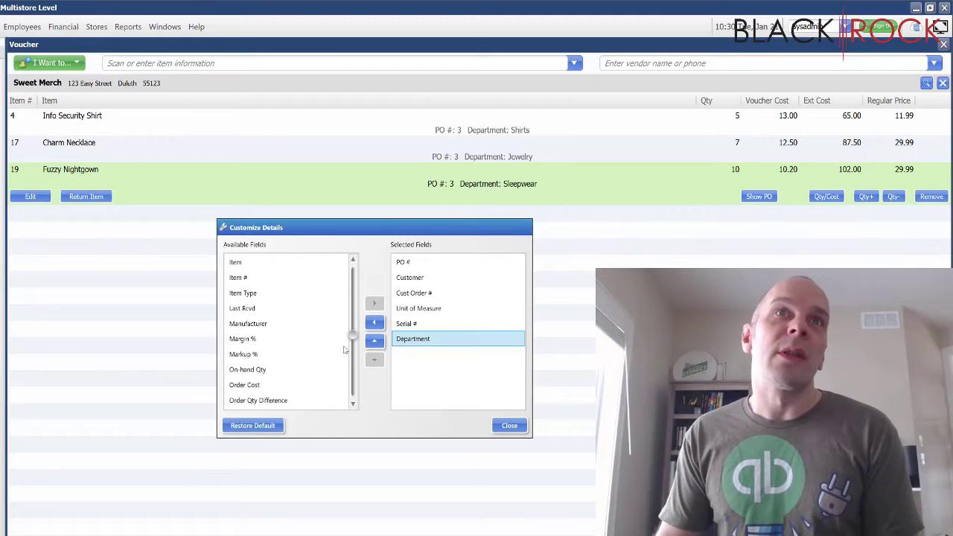
pyautogui.click(306, 340)
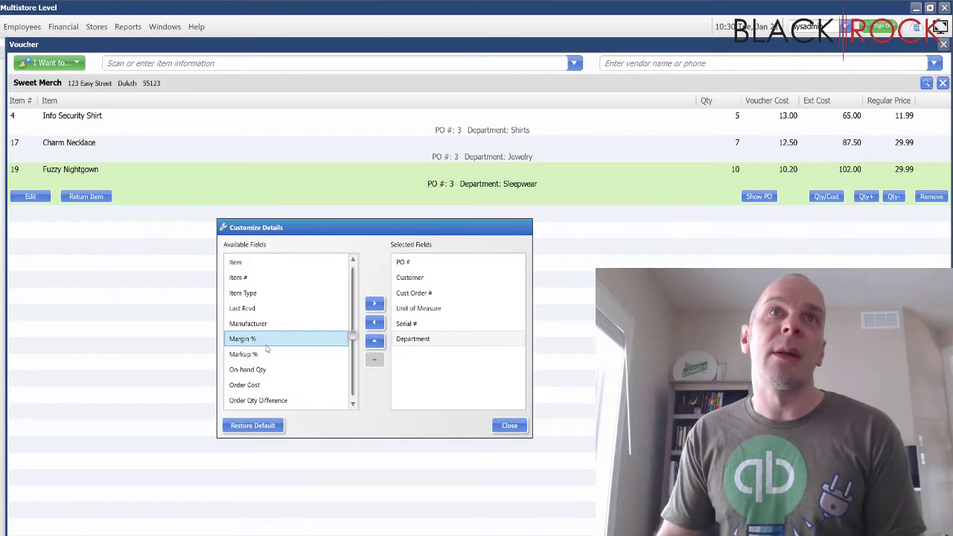
pyautogui.click(374, 303)
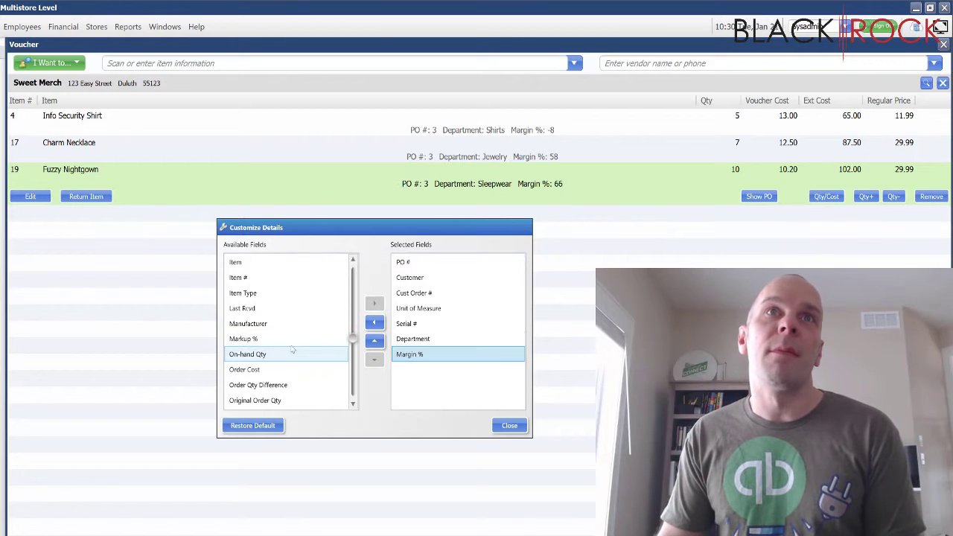
pyautogui.click(294, 340)
pyautogui.click(374, 304)
pyautogui.click(509, 426)
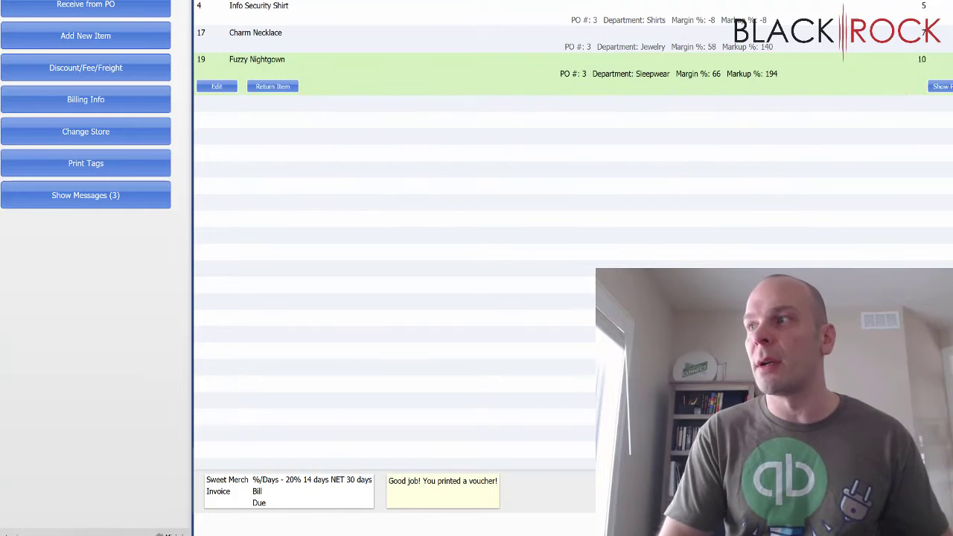
# Open the Windows Calculator and multiply the Info Security Shirt cost of 13 by 1.1
pyautogui.press('super')
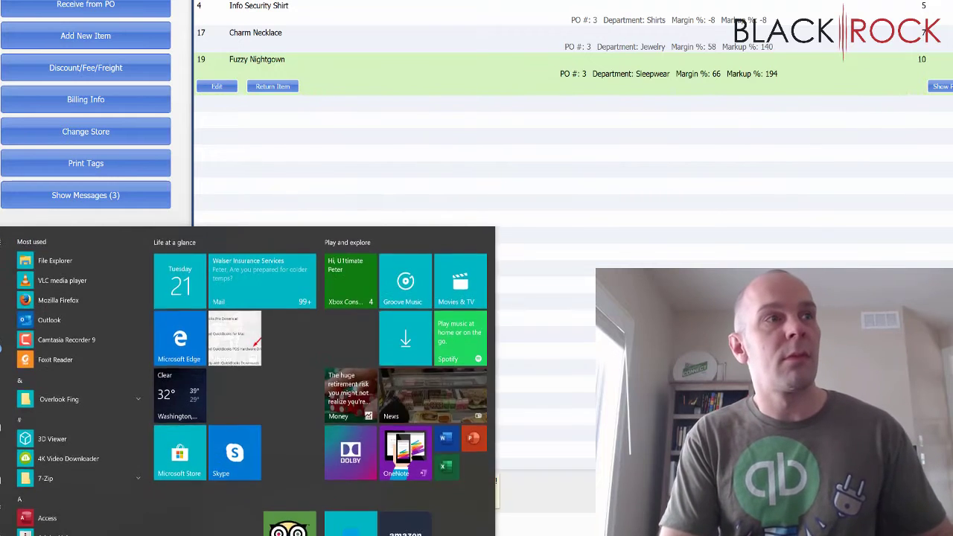
pyautogui.write('calc')
pyautogui.press('Return')
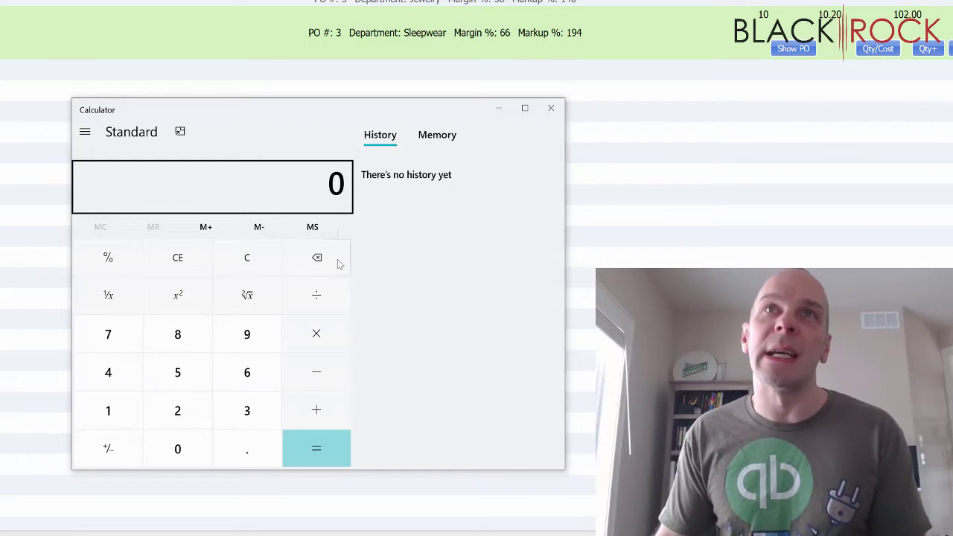
pyautogui.click(443, 226)
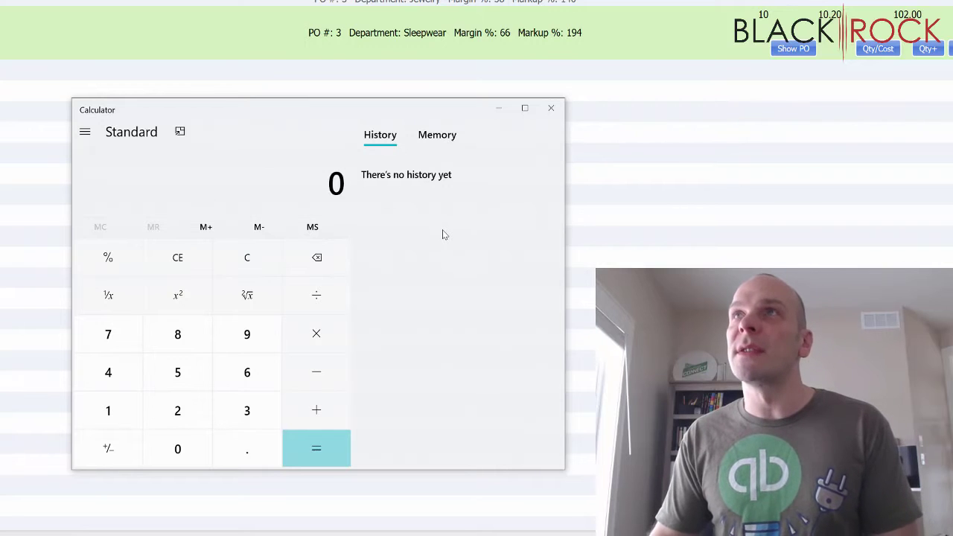
pyautogui.write('13')
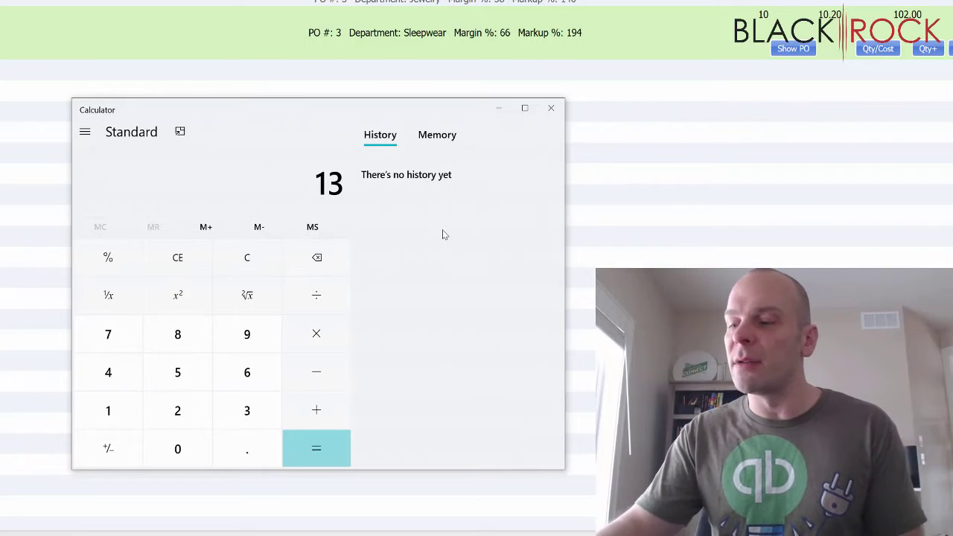
pyautogui.write('*1.1')
pyautogui.press('Return')
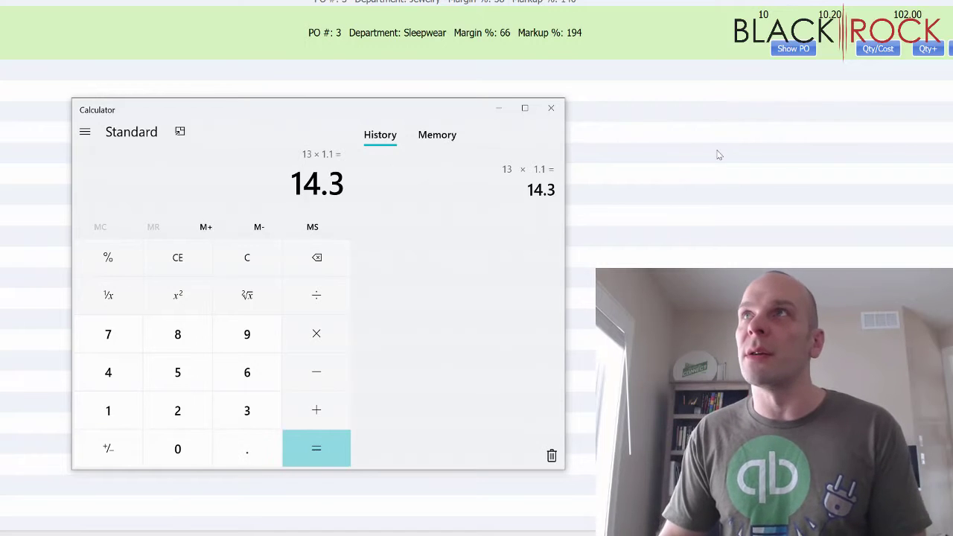
# Return to the voucher and set the Regular Price of Info Security Shirt to 14.29
pyautogui.click(789, 174)
pyautogui.click(897, 116)
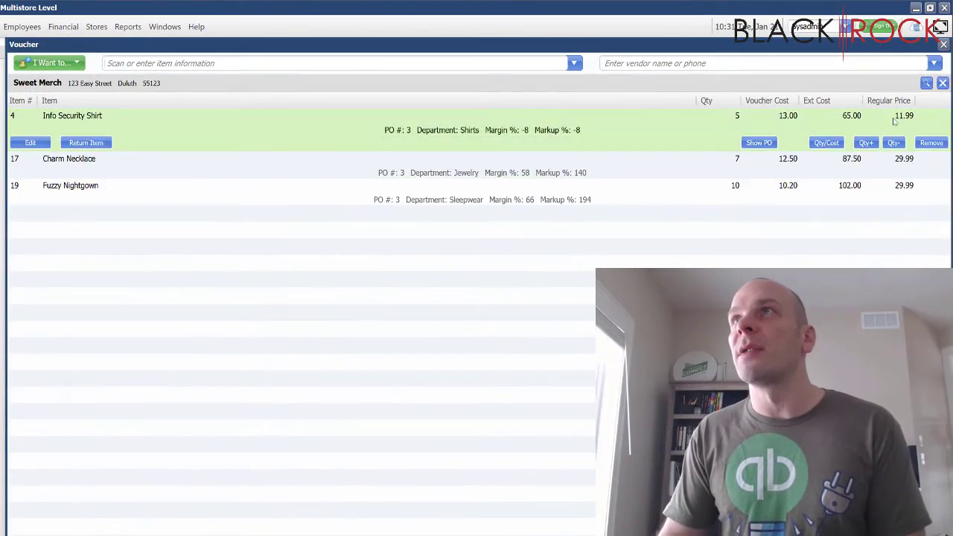
pyautogui.click(896, 115)
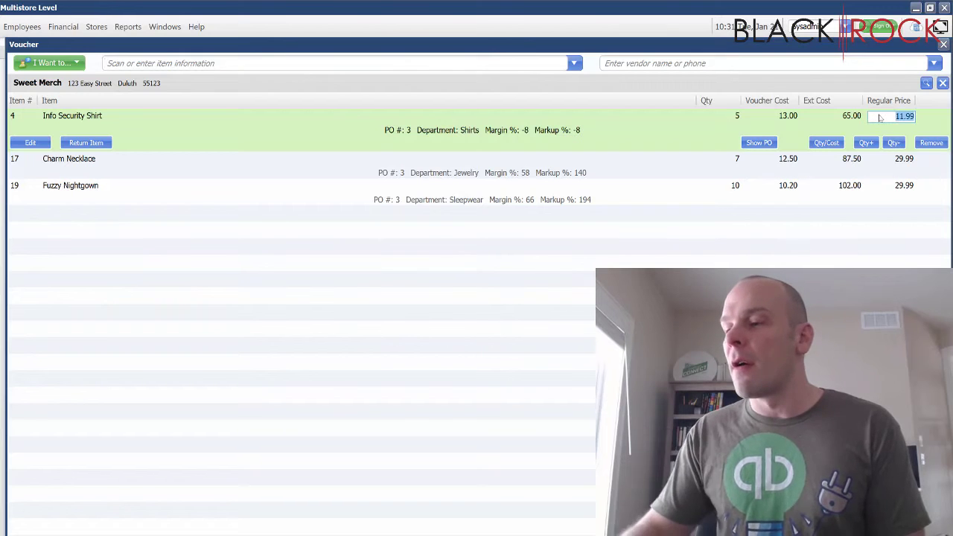
pyautogui.write('14')
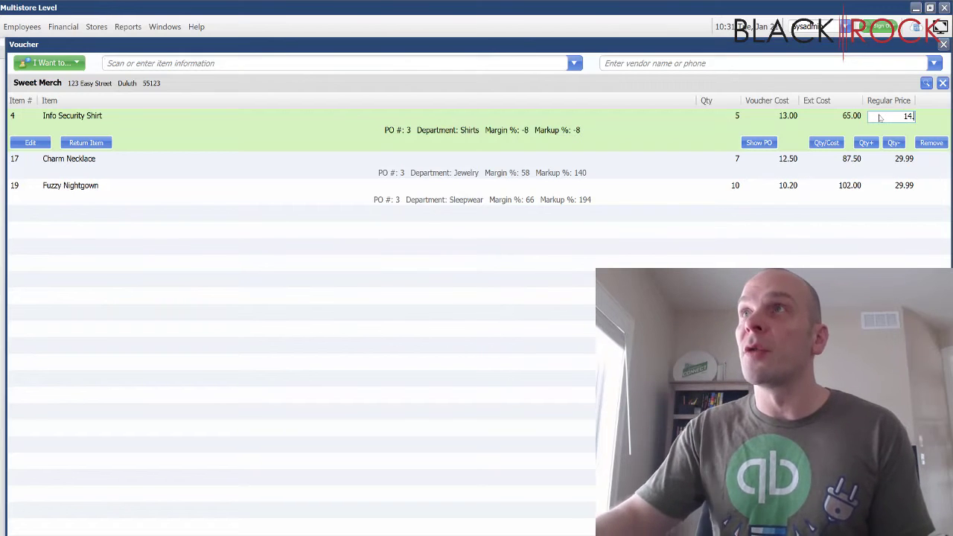
pyautogui.write('.29')
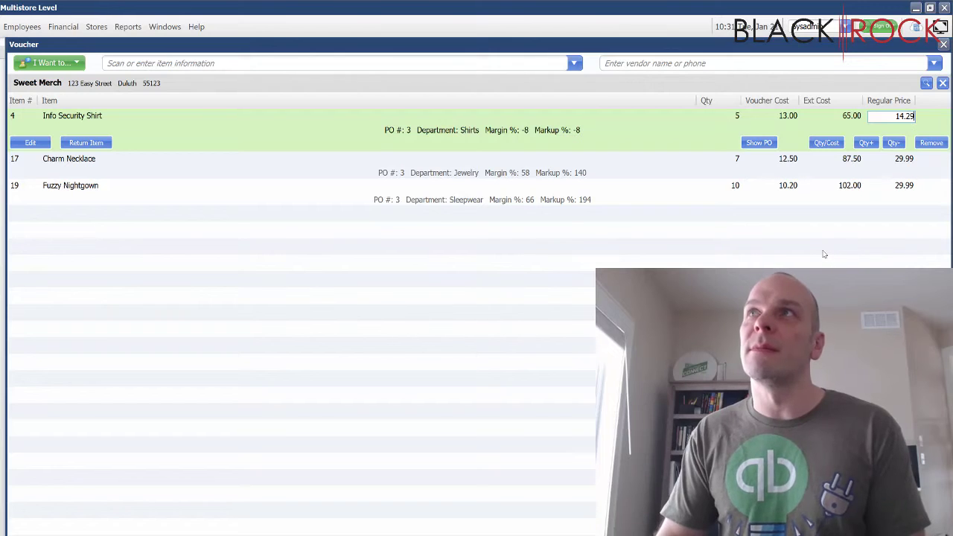
pyautogui.press('Tab')
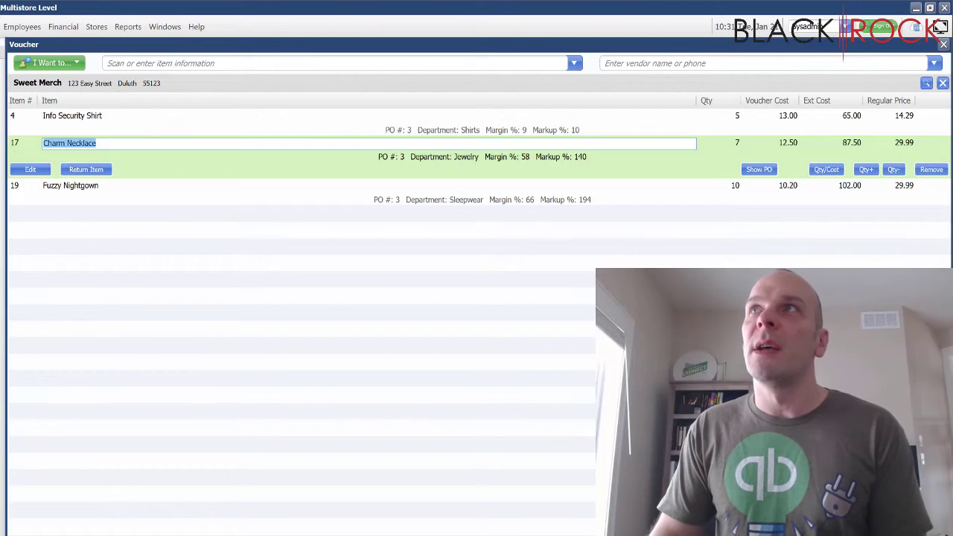
pyautogui.click(599, 161)
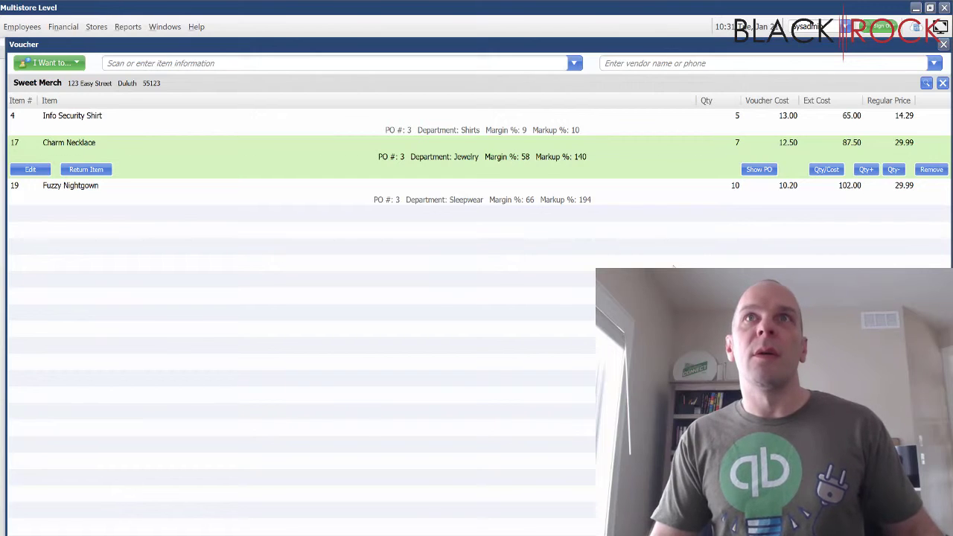
# Switch to Calculator, multiply the costs 12.50 and 10.20 by 1.1, and move its window off the voucher
pyautogui.hotkey('alt', 'Tab')
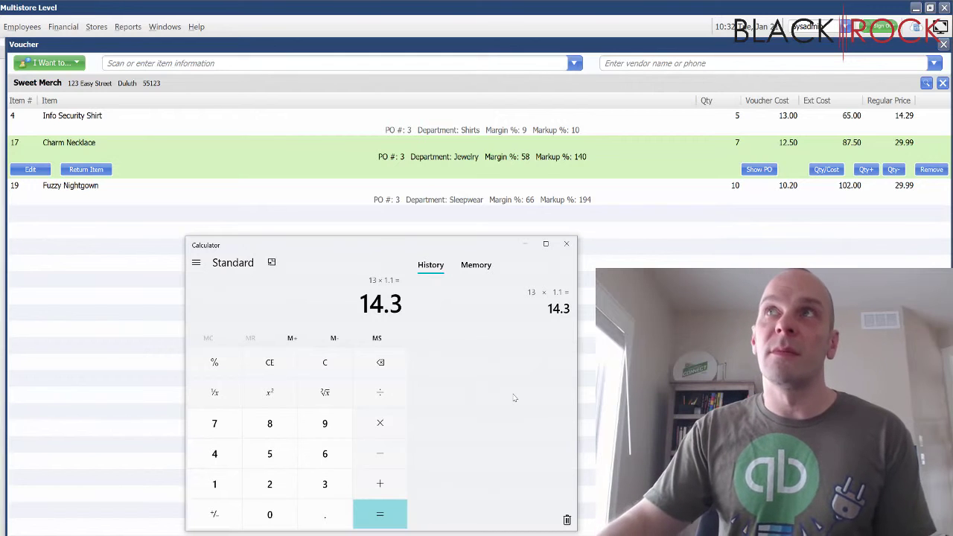
pyautogui.write('12.50')
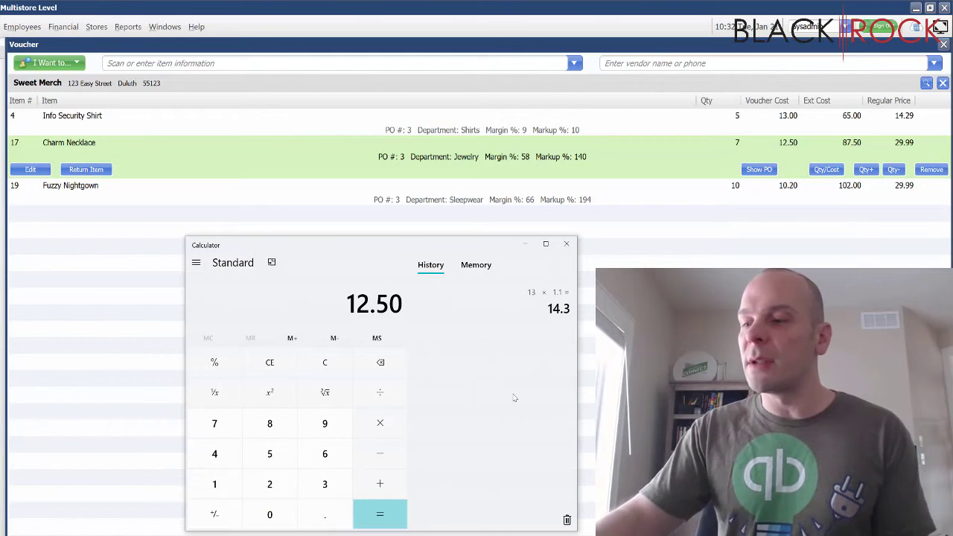
pyautogui.write('*1.1')
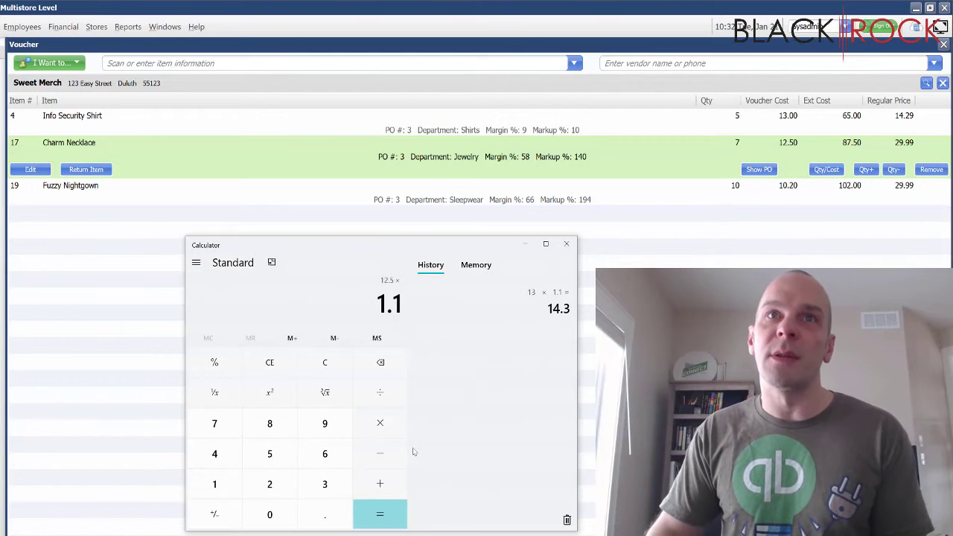
pyautogui.click(380, 516)
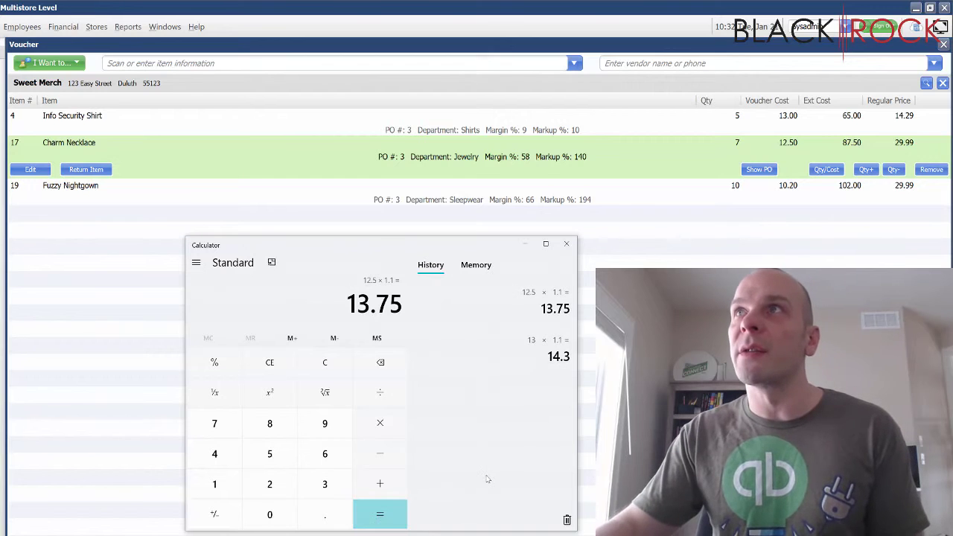
pyautogui.write('10.')
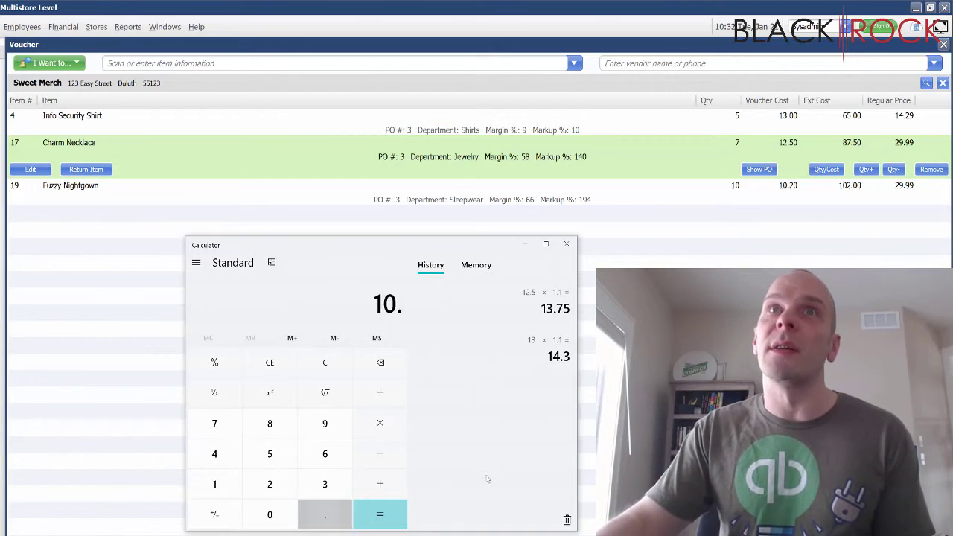
pyautogui.write('20*1.1')
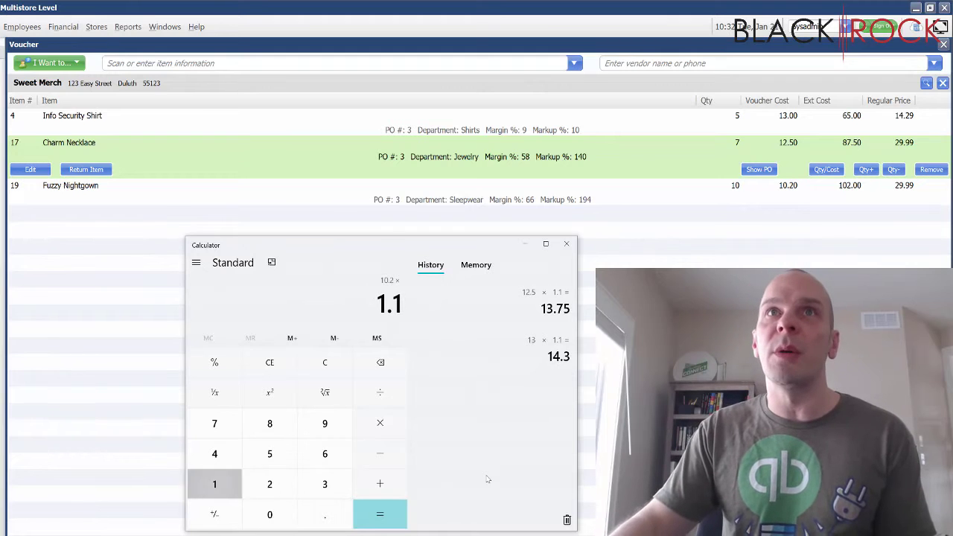
pyautogui.press('Return')
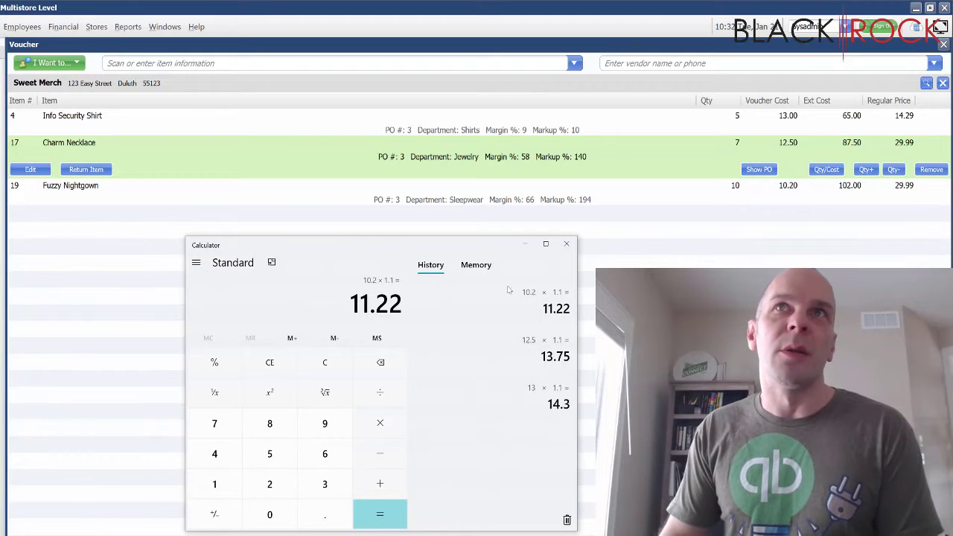
pyautogui.moveTo(490, 253); pyautogui.dragTo(952, 250)
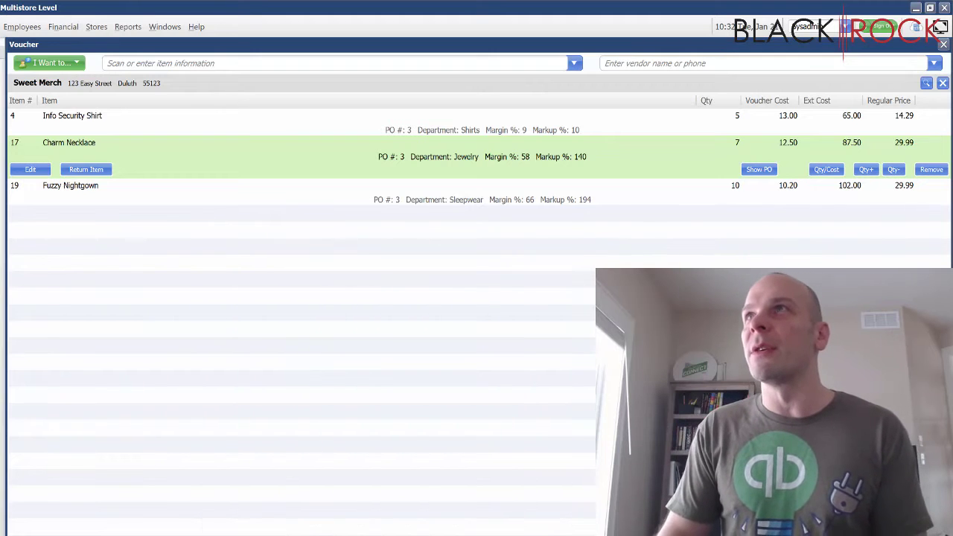
# Open the Regular Price of Charm Necklace and of Fuzzy Nightgown for editing on the voucher
pyautogui.click(890, 143)
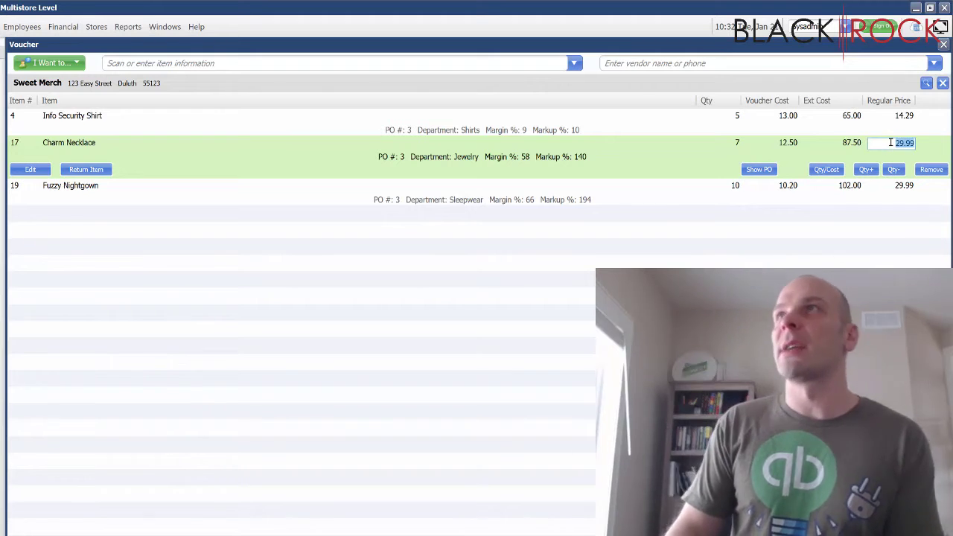
pyautogui.click(886, 144)
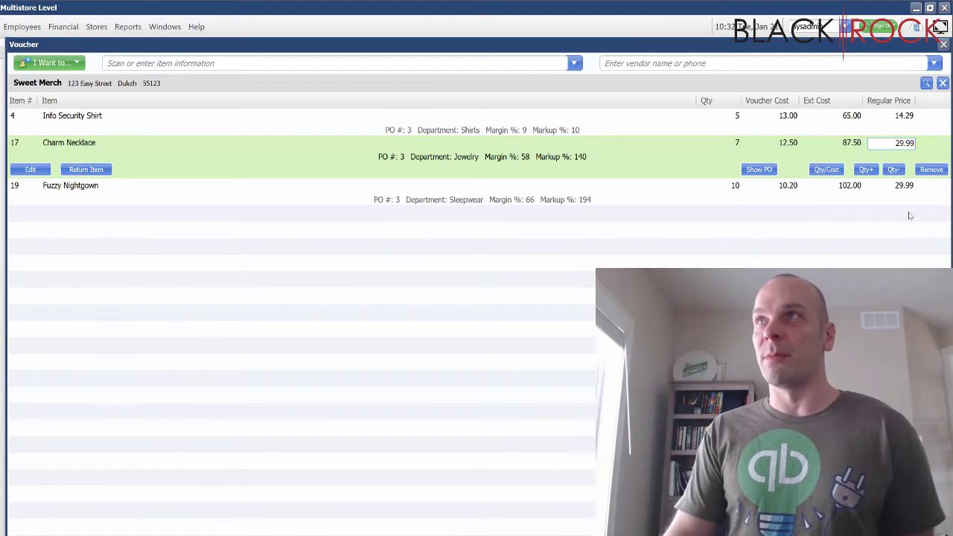
pyautogui.click(887, 193)
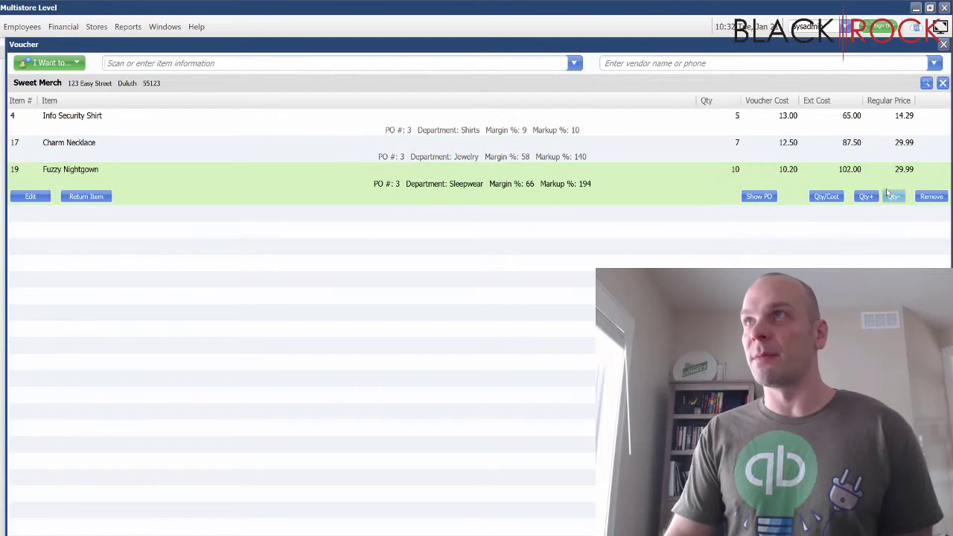
pyautogui.click(889, 169)
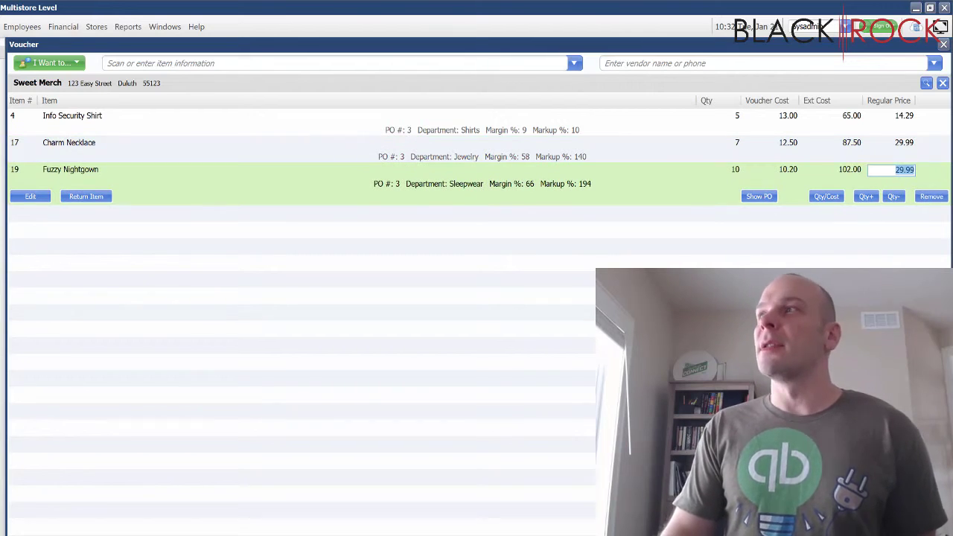
# Switch to Calculator, multiply the Charm Necklace cost 12.50 and the Fuzzy Nightgown cost 10.20 by 3, and move its window off the voucher
pyautogui.hotkey('alt', 'Tab')
pyautogui.moveTo(543, 216); pyautogui.dragTo(330, 238)
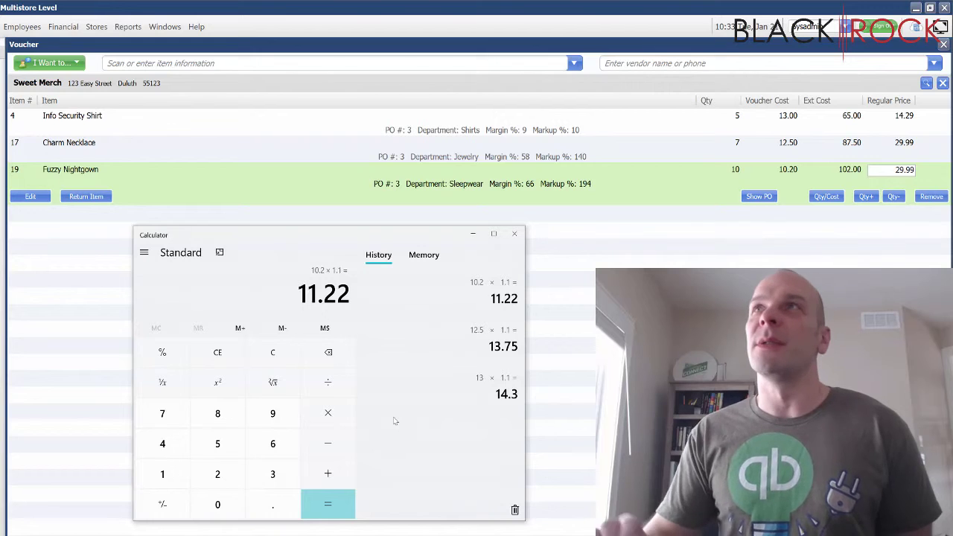
pyautogui.write('12.5')
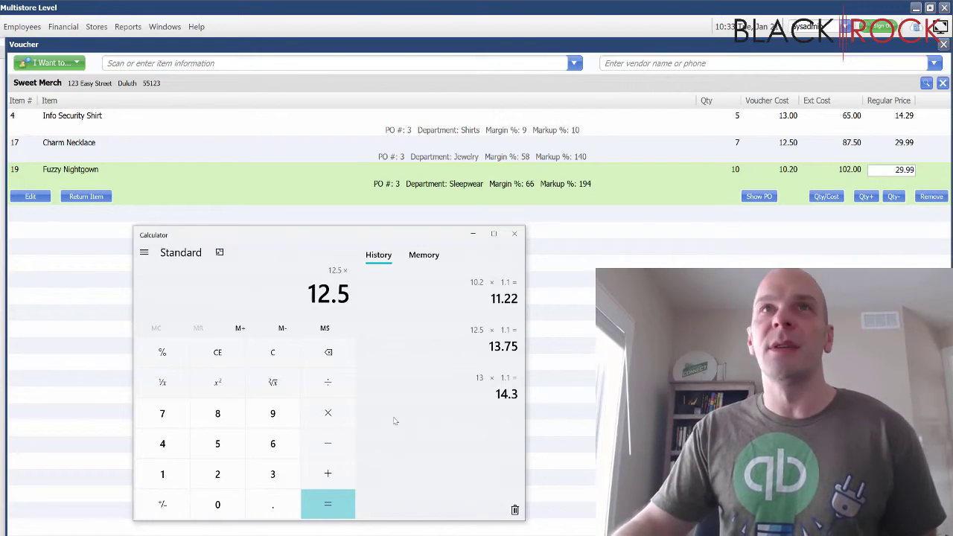
pyautogui.write('0*3')
pyautogui.press('Return')
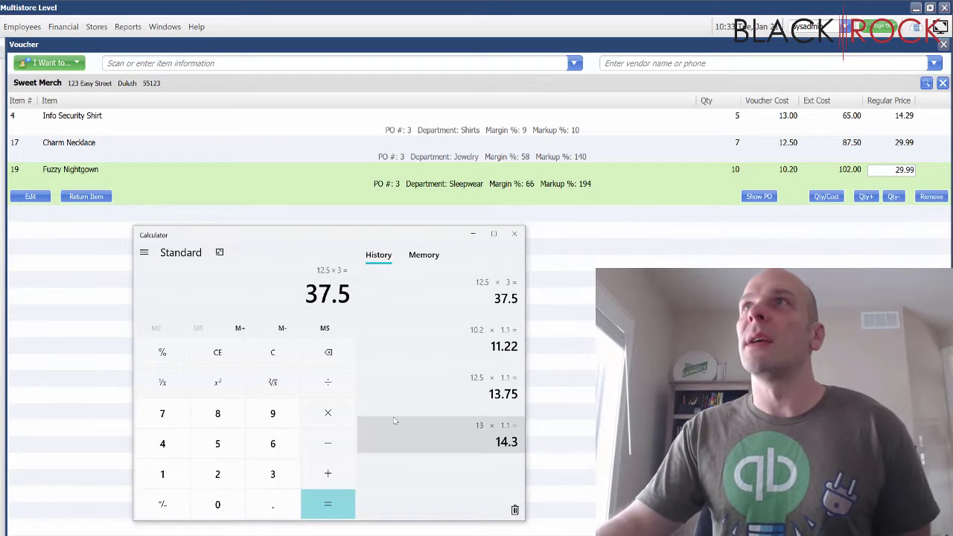
pyautogui.write('10.2')
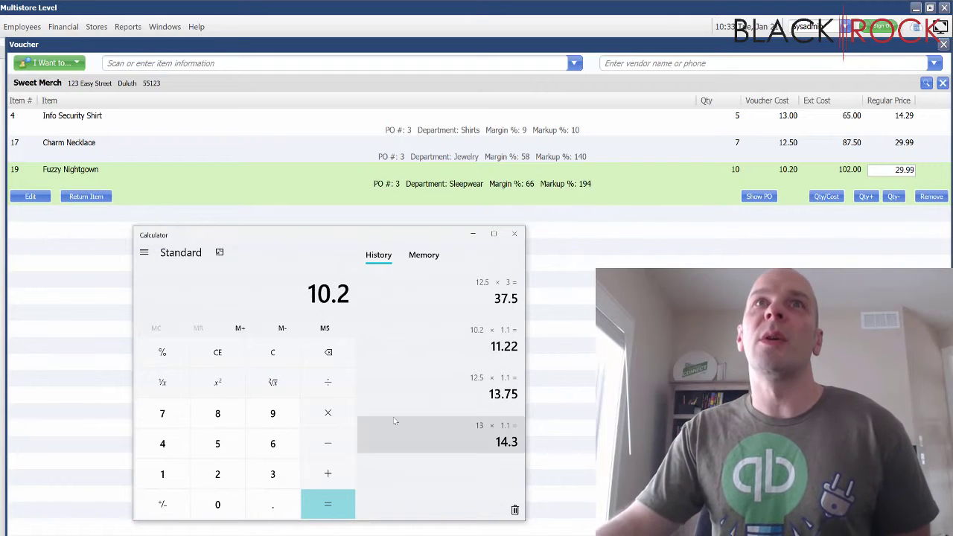
pyautogui.write('0*3')
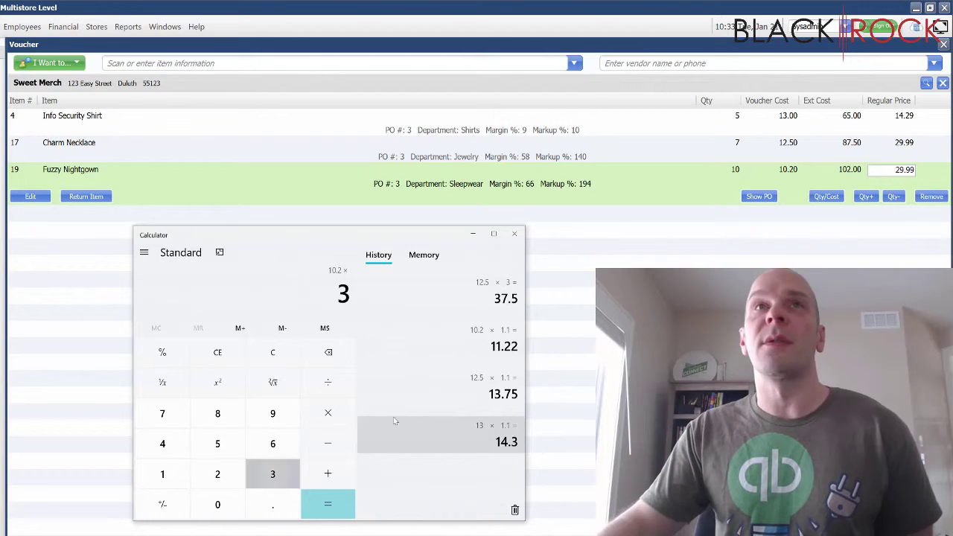
pyautogui.press('Return')
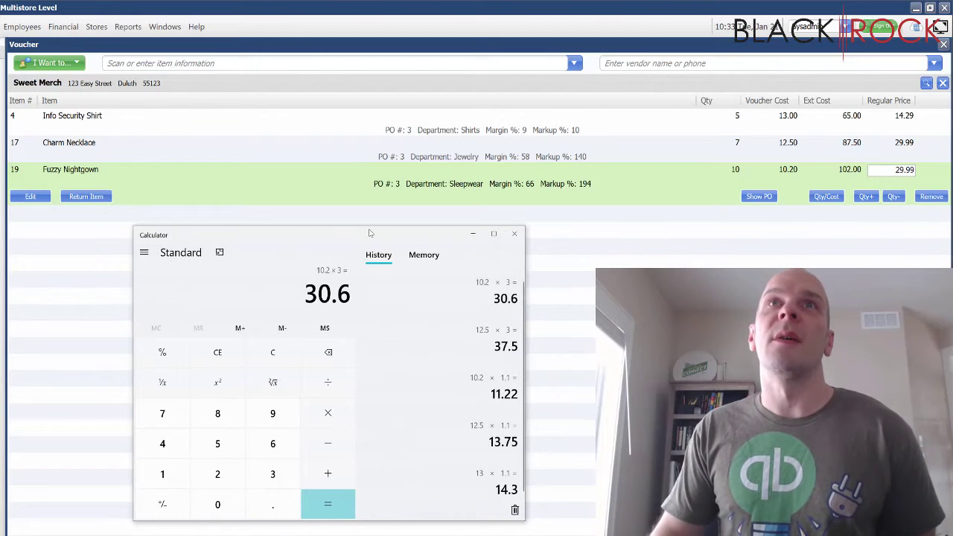
pyautogui.moveTo(371, 237); pyautogui.dragTo(952, 236)
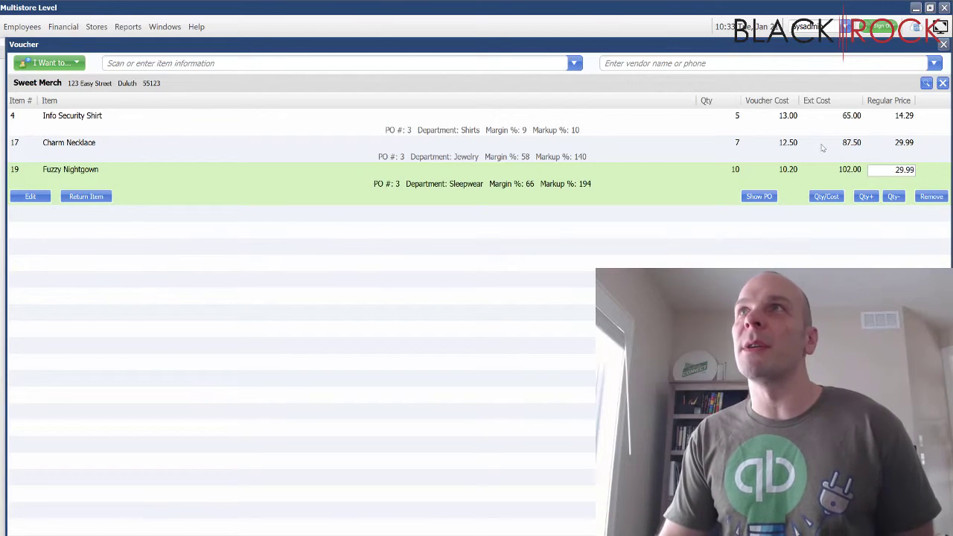
# Back on the voucher, set the Regular Price of Charm Necklace to 37.49 and of Fuzzy Nightgown to 30.59
pyautogui.click(897, 142)
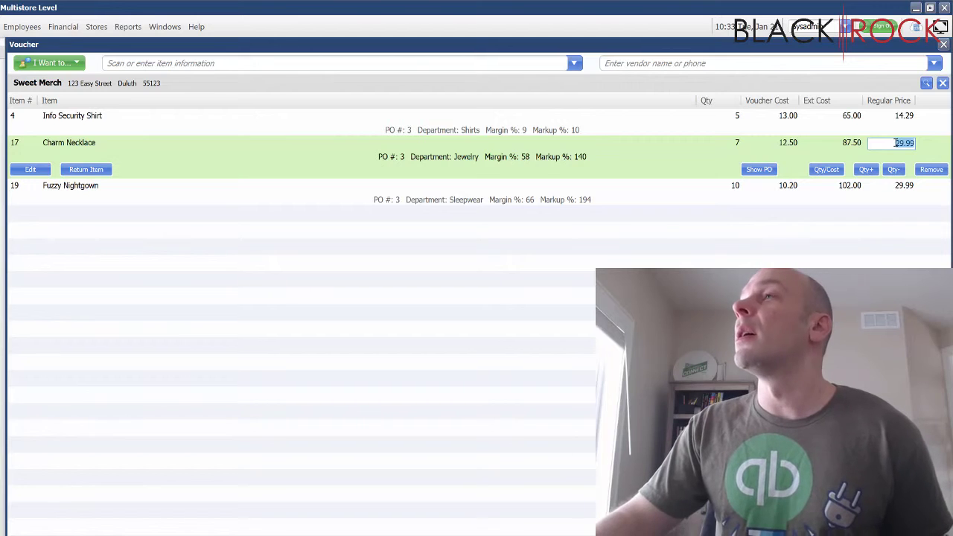
pyautogui.write('37.49')
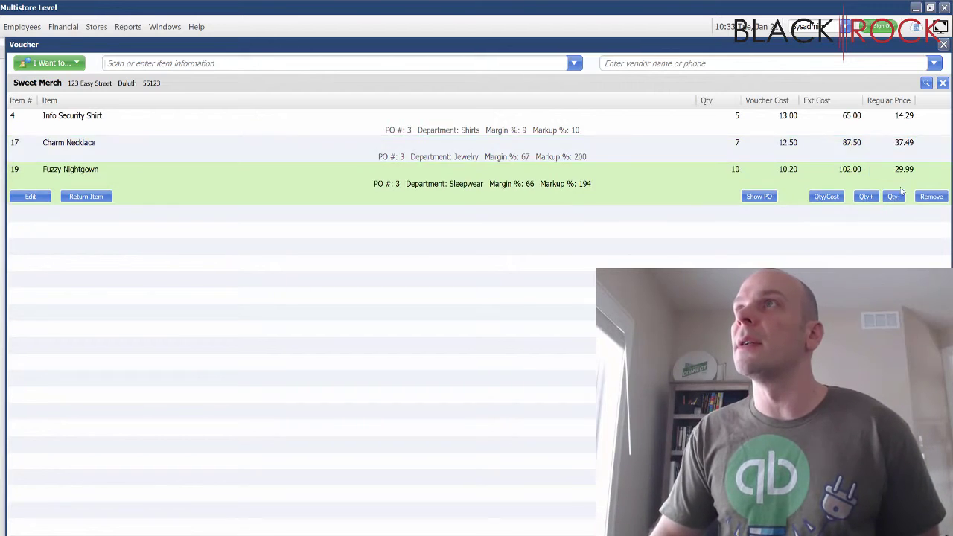
pyautogui.click(903, 191)
pyautogui.click(903, 172)
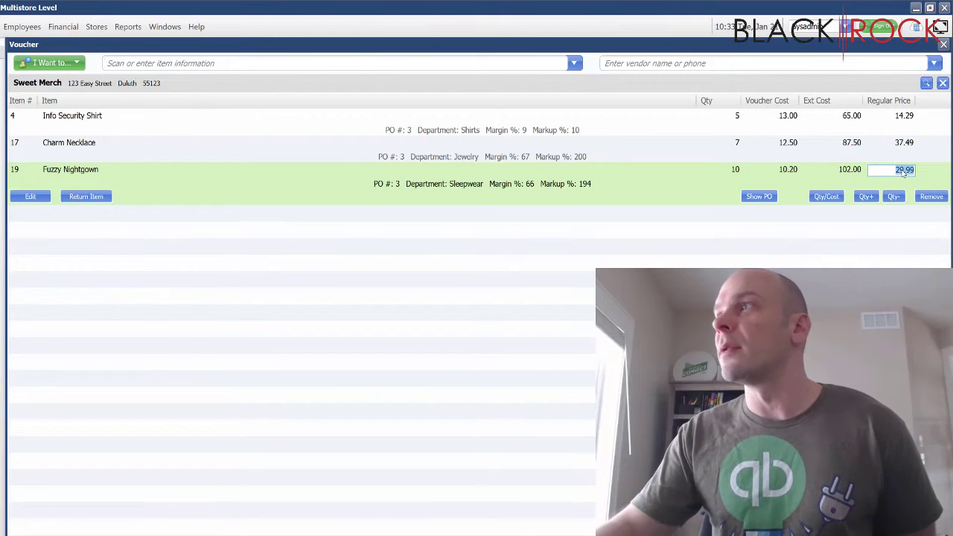
pyautogui.write('30.59')
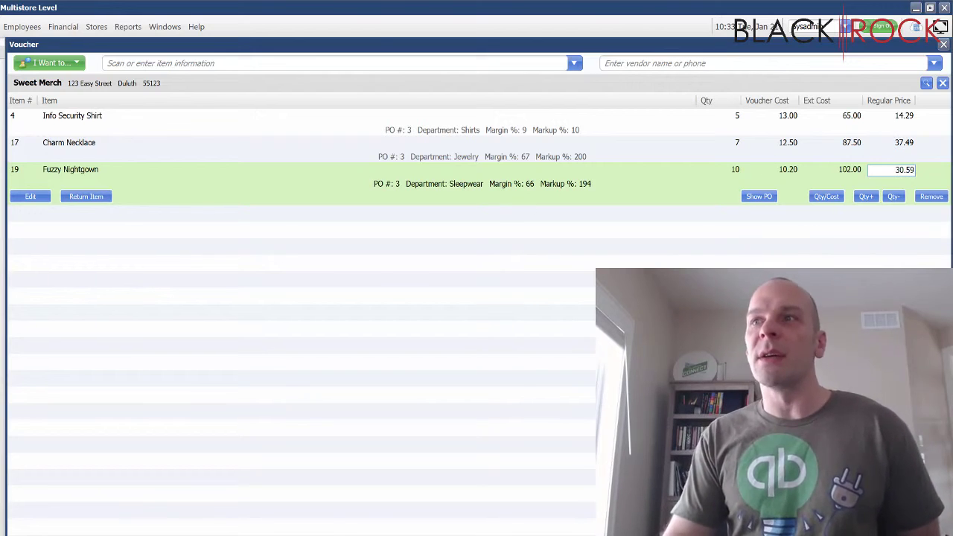
pyautogui.press('Return')
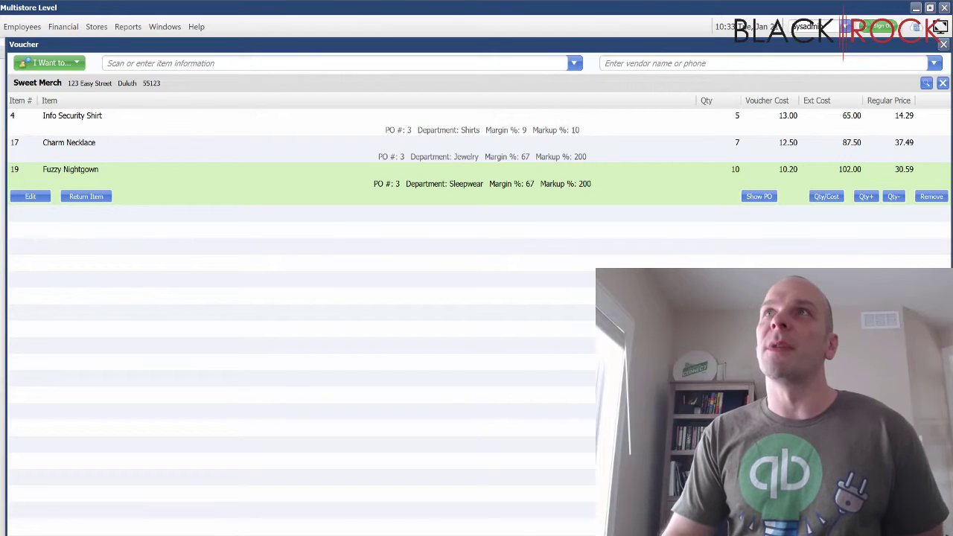